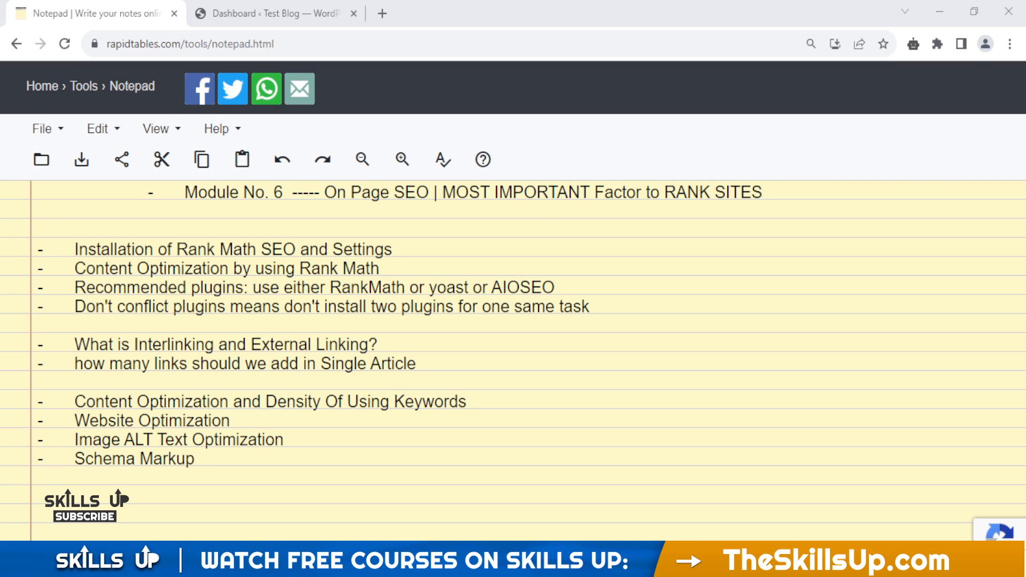
Switch to the WordPress dashboard, search the plugin directory for "rank math", and install and activate the Rank Math SEO plugin.
{"action": "left_click", "coordinate": [219, 12]}
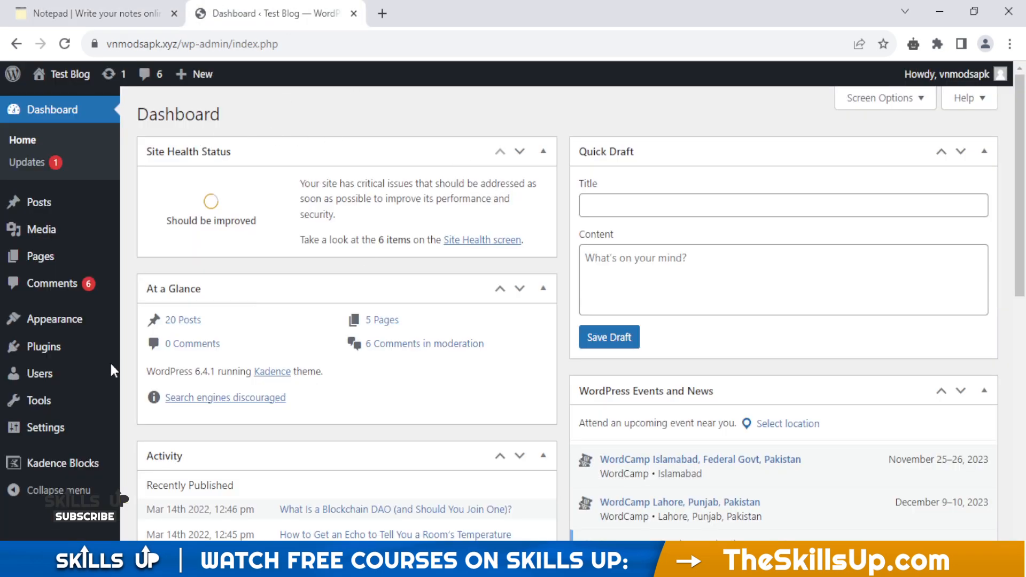
{"action": "mouse_move", "coordinate": [63, 359]}
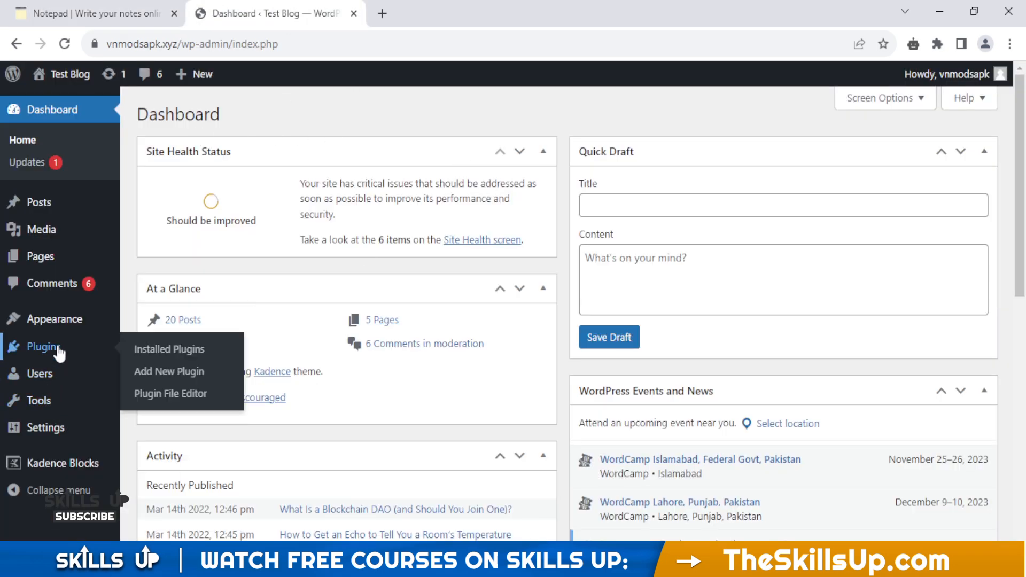
{"action": "left_click", "coordinate": [156, 373]}
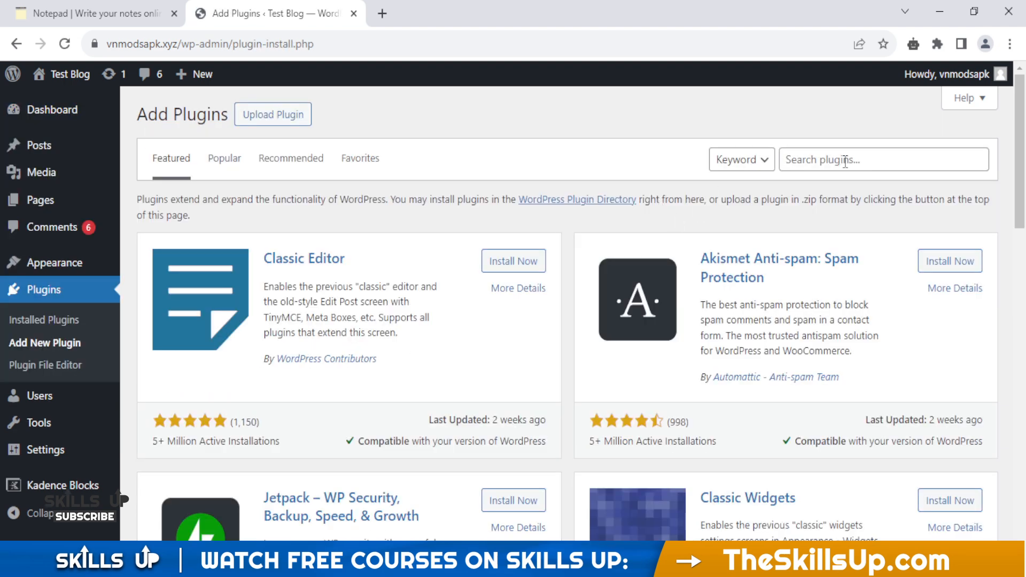
{"action": "left_click", "coordinate": [845, 160]}
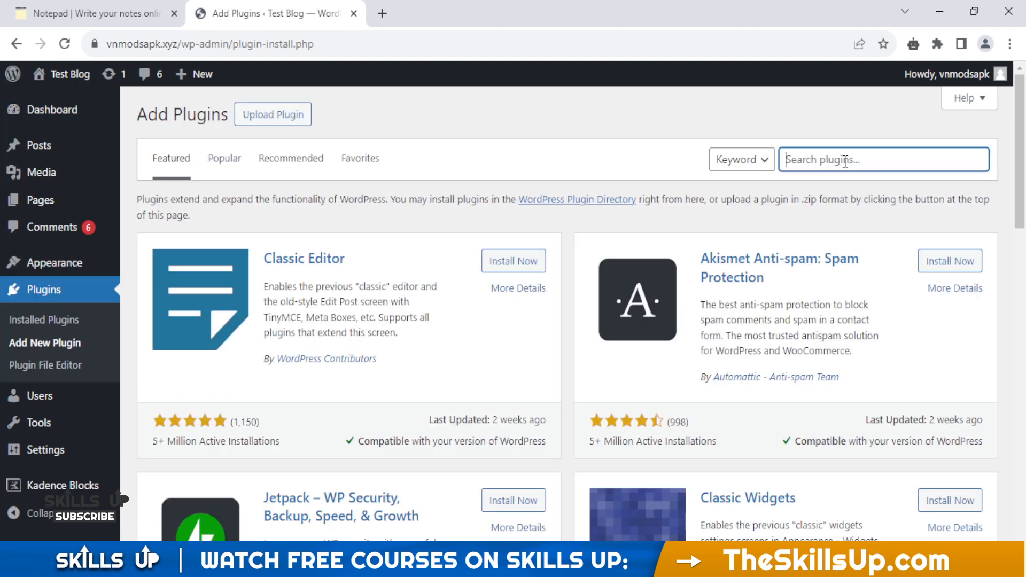
{"action": "type", "text": "rank math"}
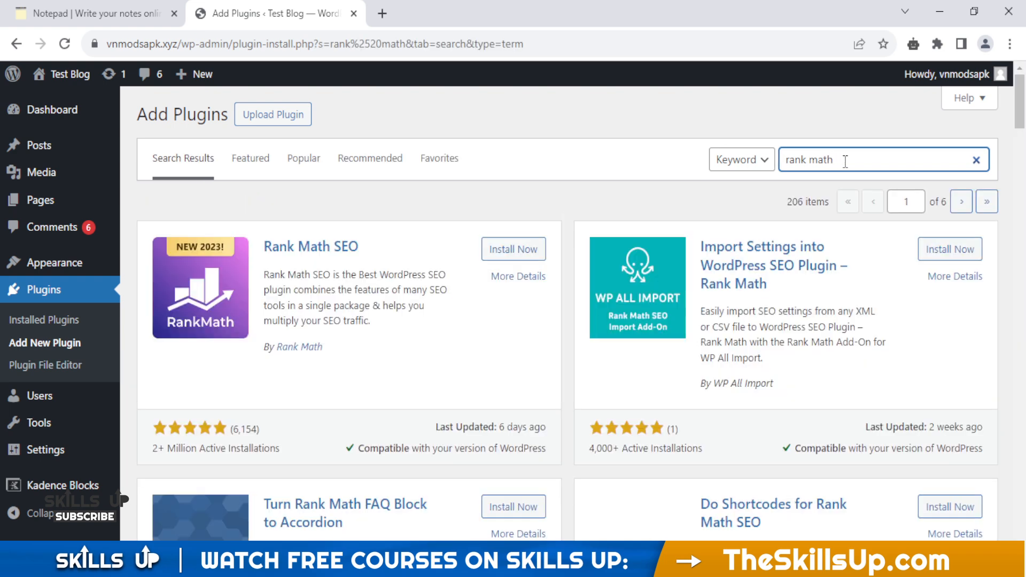
{"action": "left_click", "coordinate": [511, 256]}
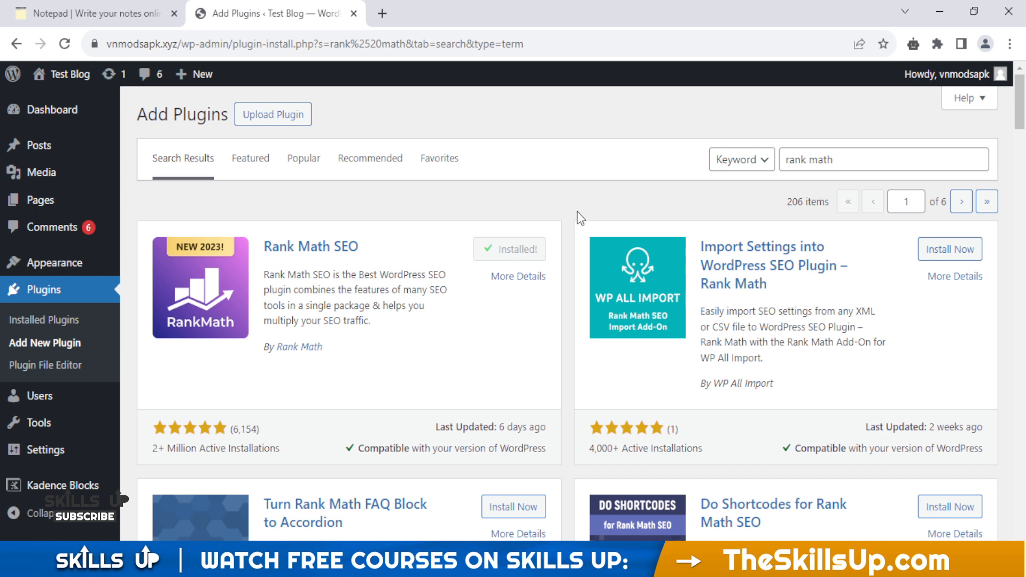
{"action": "left_click", "coordinate": [522, 254]}
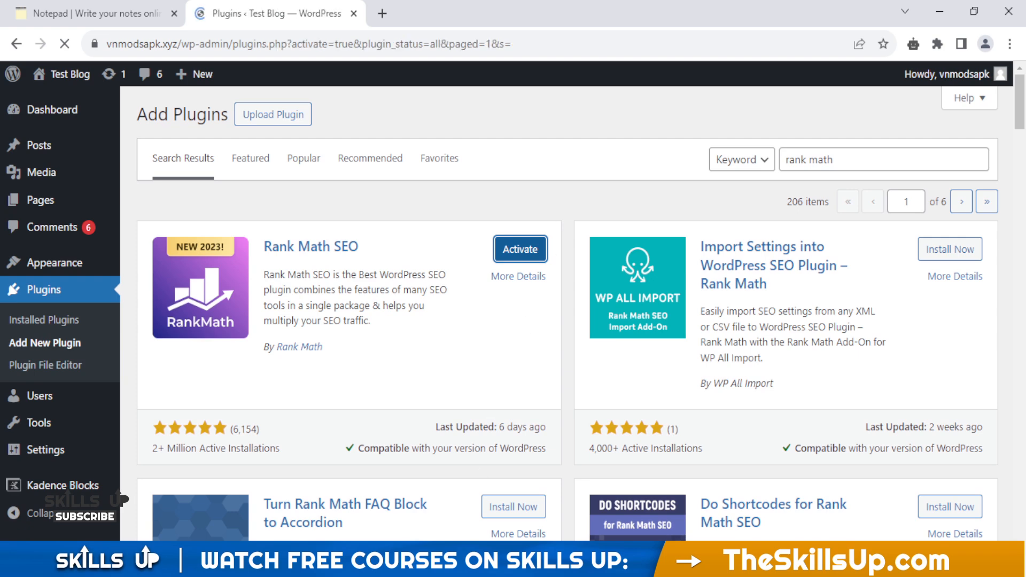
Open the Rank Math SEO setup wizard from the installed plugins and start it in Advanced mode.
{"action": "scroll", "coordinate": [612, 331], "scroll_direction": "down", "scroll_amount": 3}
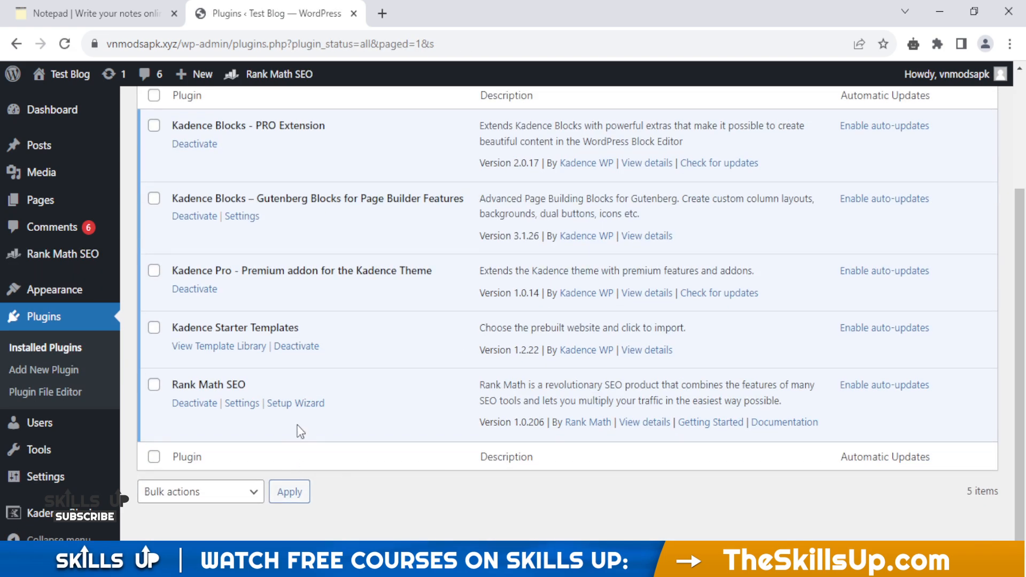
{"action": "left_click", "coordinate": [296, 404]}
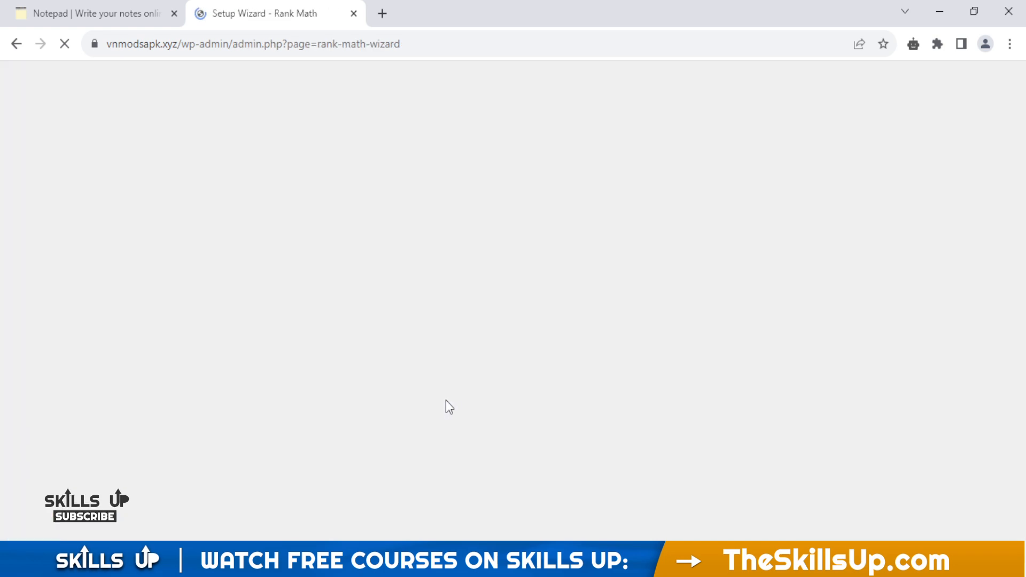
{"action": "scroll", "coordinate": [449, 383], "scroll_direction": "down", "scroll_amount": 1}
{"action": "scroll", "coordinate": [449, 383], "scroll_direction": "down", "scroll_amount": 1}
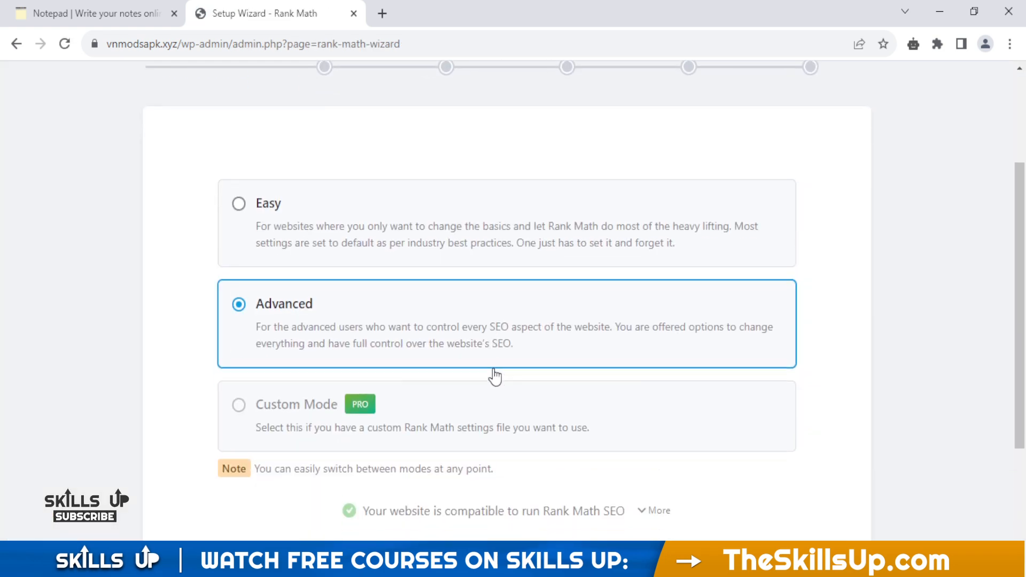
{"action": "scroll", "coordinate": [465, 318], "scroll_direction": "down", "scroll_amount": 1}
{"action": "scroll", "coordinate": [465, 318], "scroll_direction": "down", "scroll_amount": 1}
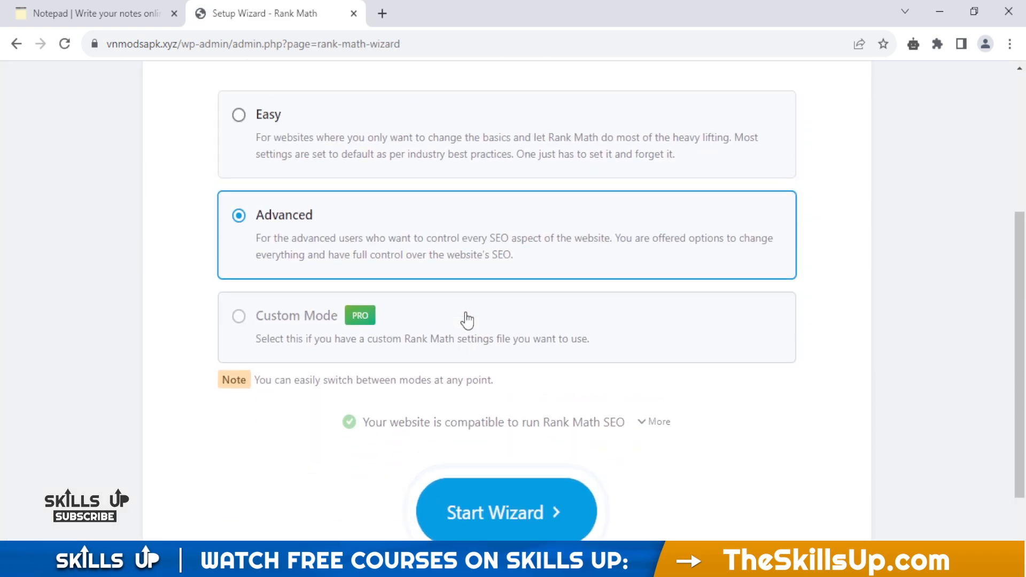
{"action": "scroll", "coordinate": [523, 479], "scroll_direction": "down", "scroll_amount": 1}
{"action": "left_click", "coordinate": [520, 444]}
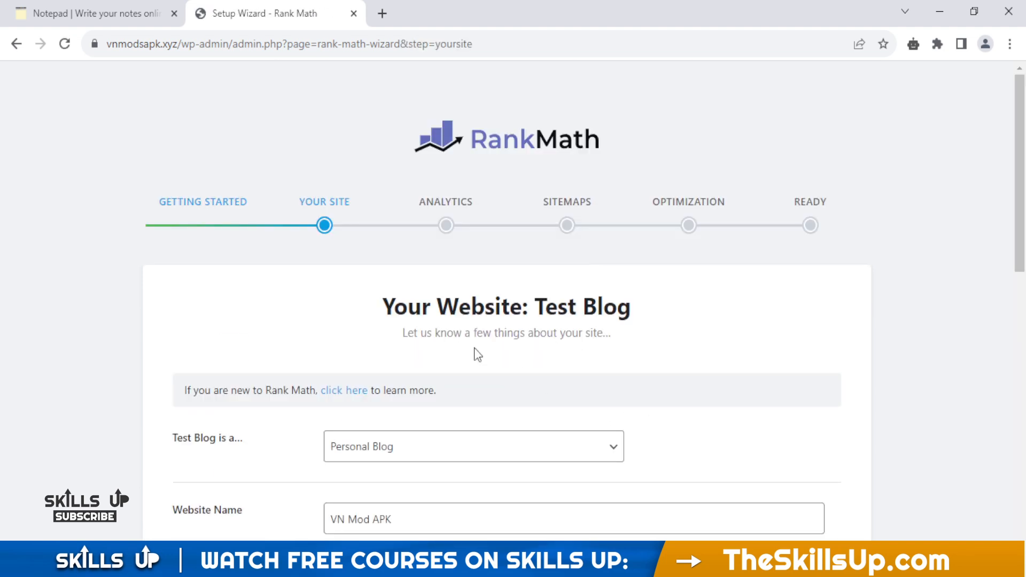
Review the site type, names, Google logo and social share image, then save the details with Personal Blog as the type.
{"action": "scroll", "coordinate": [653, 329], "scroll_direction": "down", "scroll_amount": 2}
{"action": "scroll", "coordinate": [540, 244], "scroll_direction": "down", "scroll_amount": 1}
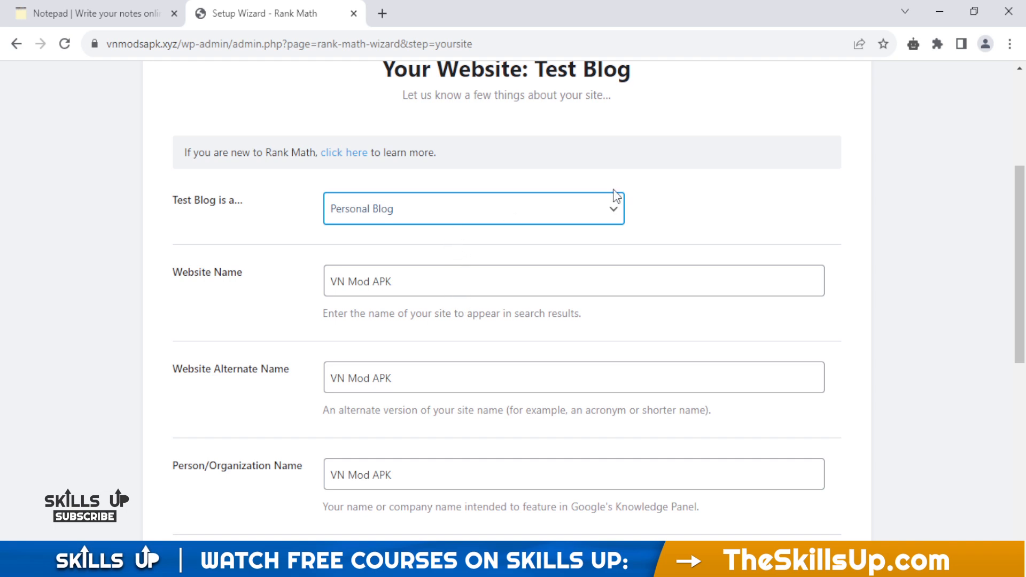
{"action": "scroll", "coordinate": [546, 286], "scroll_direction": "down", "scroll_amount": 1}
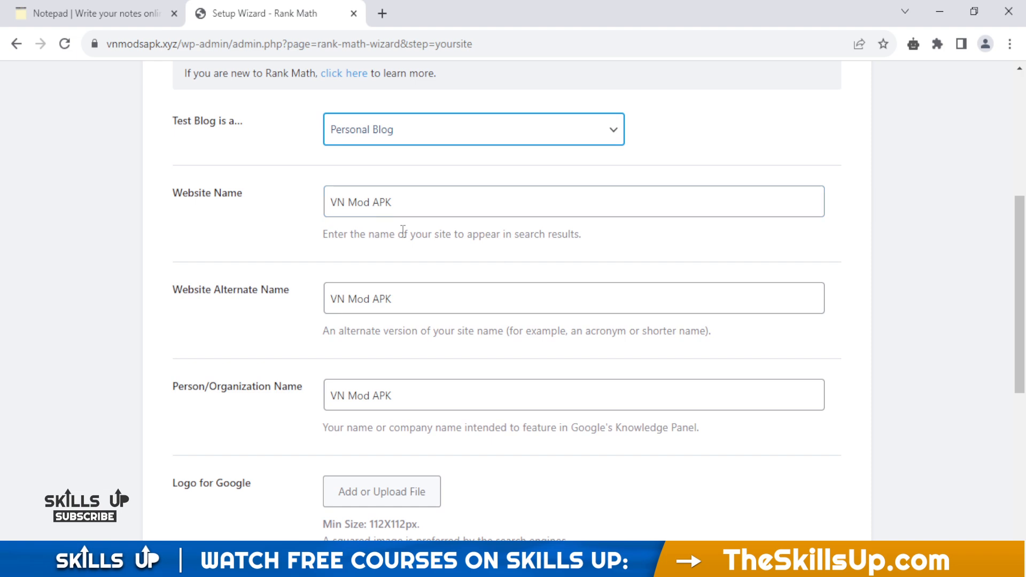
{"action": "left_click_drag", "start_coordinate": [417, 203], "coordinate": [327, 209]}
{"action": "scroll", "coordinate": [346, 203], "scroll_direction": "down", "scroll_amount": 1}
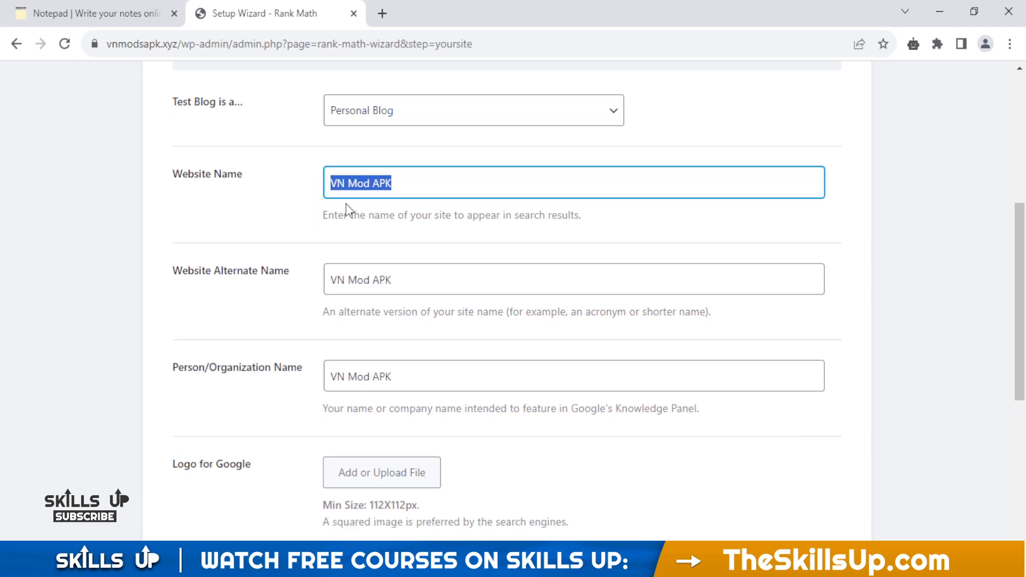
{"action": "scroll", "coordinate": [473, 213], "scroll_direction": "down", "scroll_amount": 2}
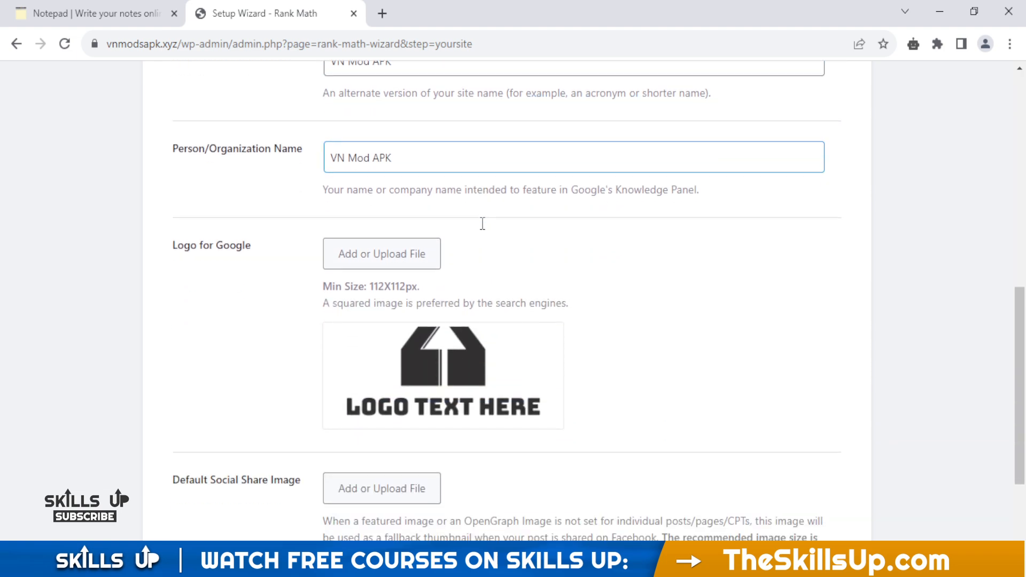
{"action": "scroll", "coordinate": [479, 230], "scroll_direction": "down", "scroll_amount": 1}
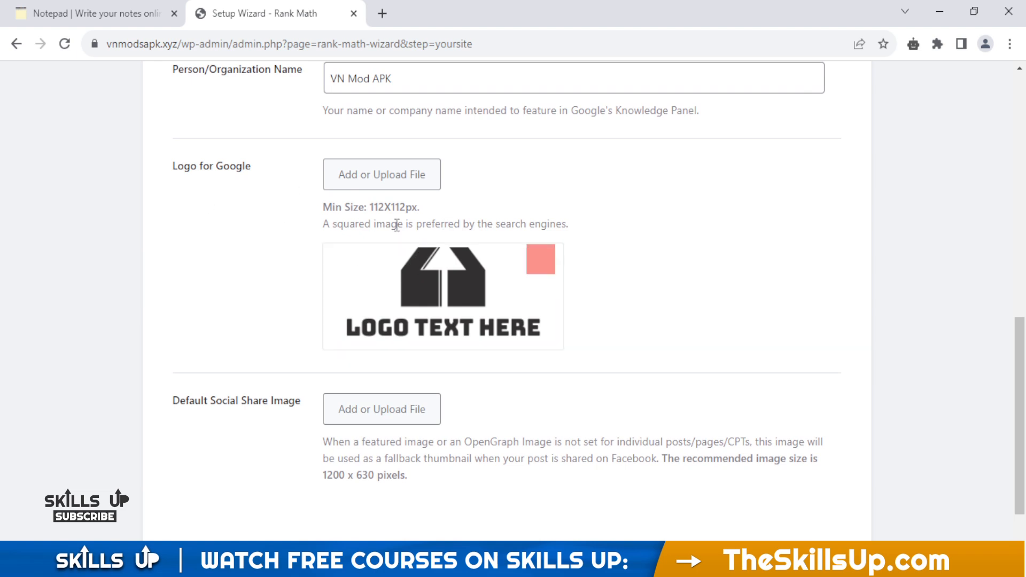
{"action": "left_click_drag", "start_coordinate": [418, 210], "coordinate": [373, 214]}
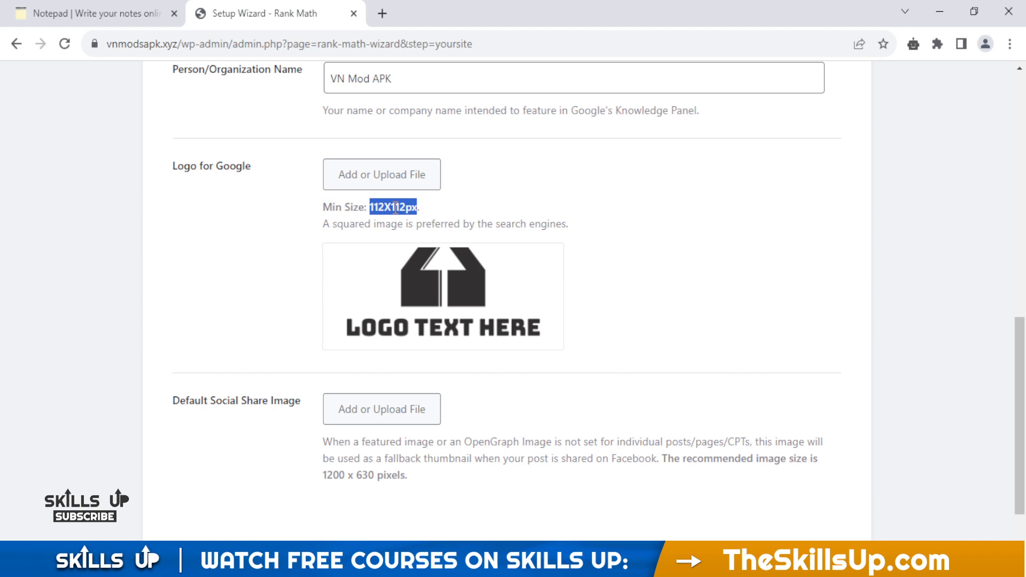
{"action": "scroll", "coordinate": [424, 216], "scroll_direction": "down", "scroll_amount": 3}
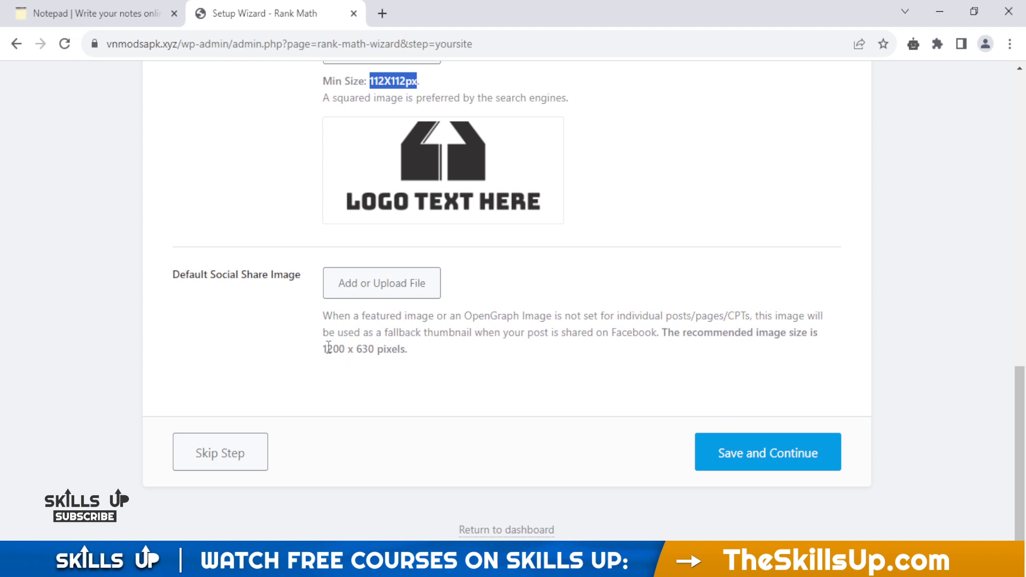
{"action": "left_click_drag", "start_coordinate": [324, 350], "coordinate": [443, 365]}
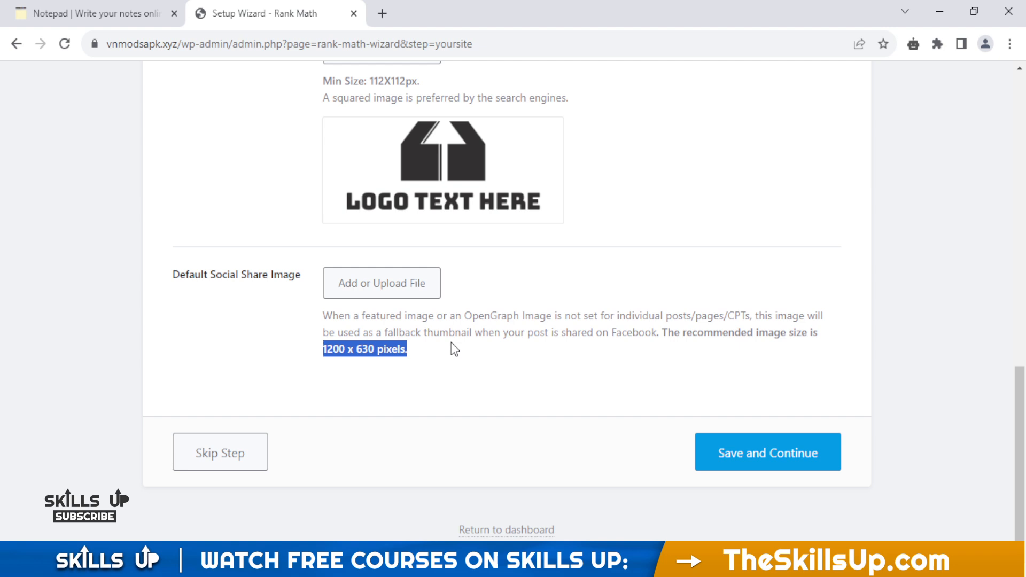
{"action": "left_click", "coordinate": [736, 449]}
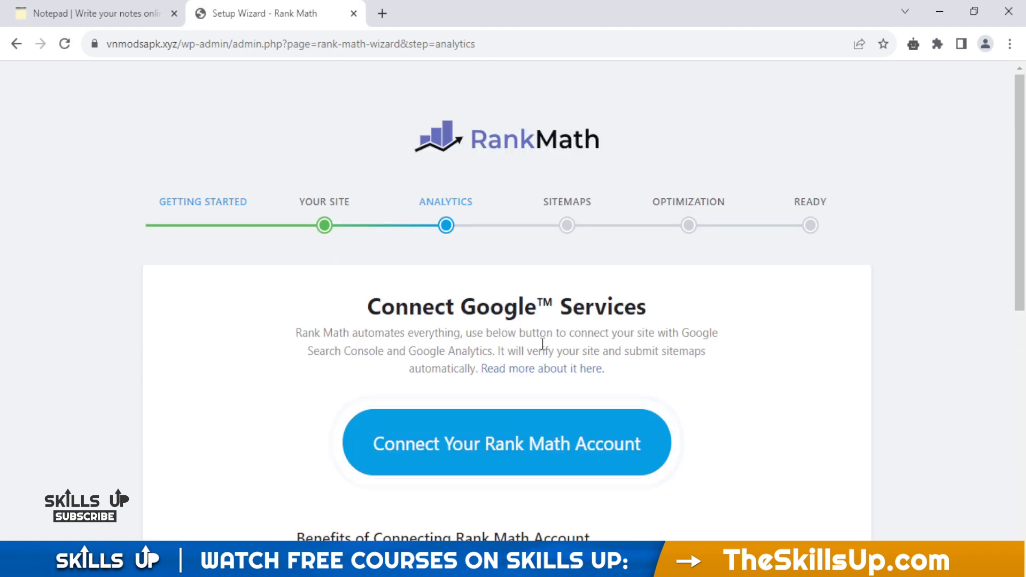
Review the benefits of connecting Google services, then continue to the sitemap settings without connecting a Rank Math account.
{"action": "scroll", "coordinate": [740, 346], "scroll_direction": "down", "scroll_amount": 4}
{"action": "scroll", "coordinate": [743, 348], "scroll_direction": "up", "scroll_amount": 4}
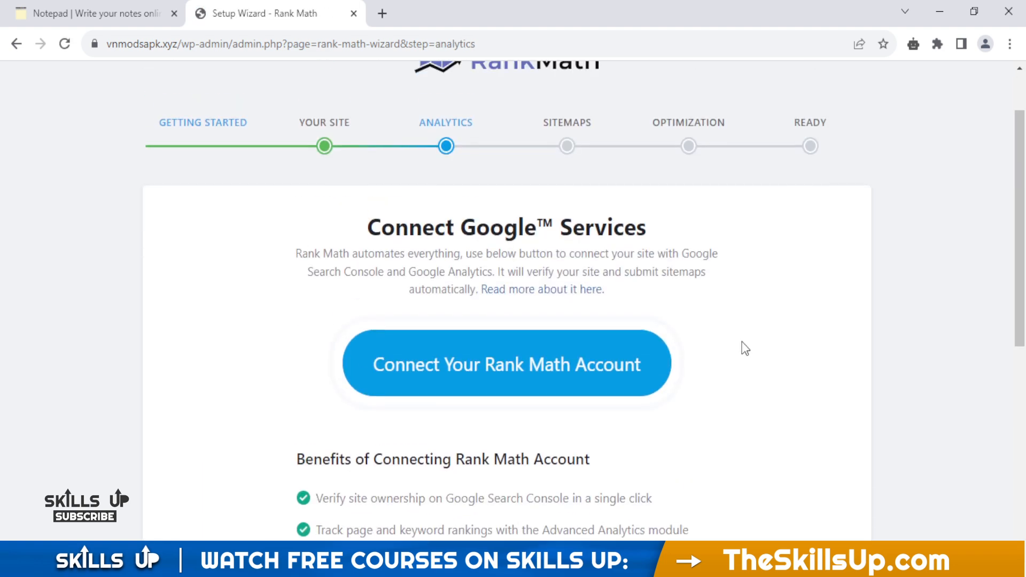
{"action": "scroll", "coordinate": [743, 348], "scroll_direction": "down", "scroll_amount": 4}
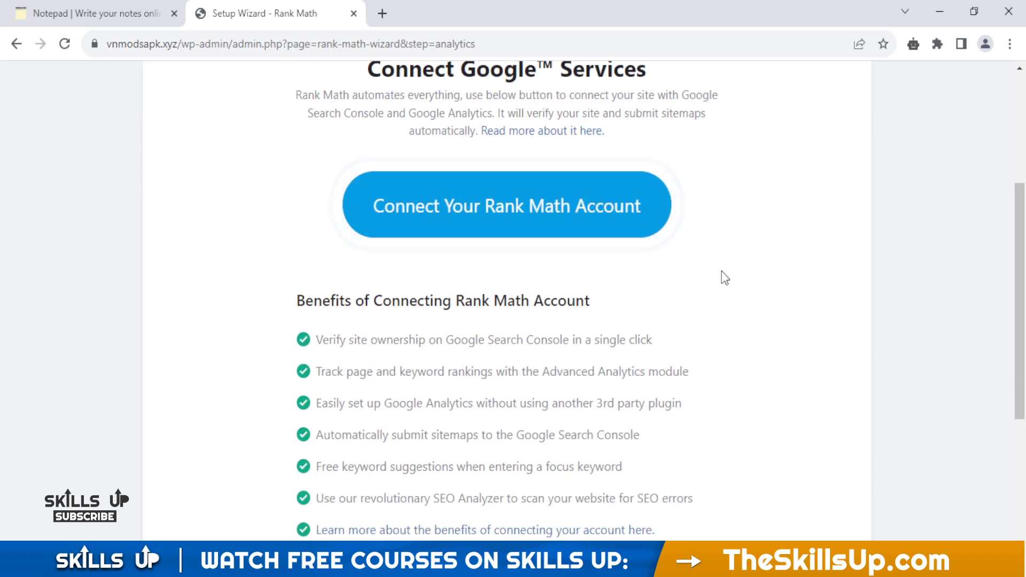
{"action": "scroll", "coordinate": [749, 274], "scroll_direction": "down", "scroll_amount": 1}
{"action": "scroll", "coordinate": [750, 274], "scroll_direction": "down", "scroll_amount": 1}
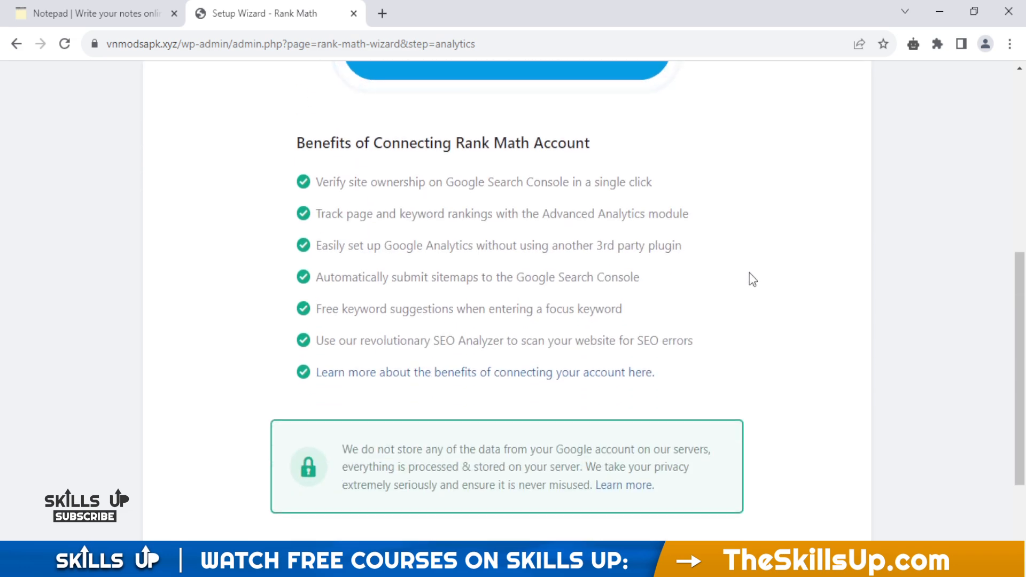
{"action": "scroll", "coordinate": [749, 274], "scroll_direction": "up", "scroll_amount": 3}
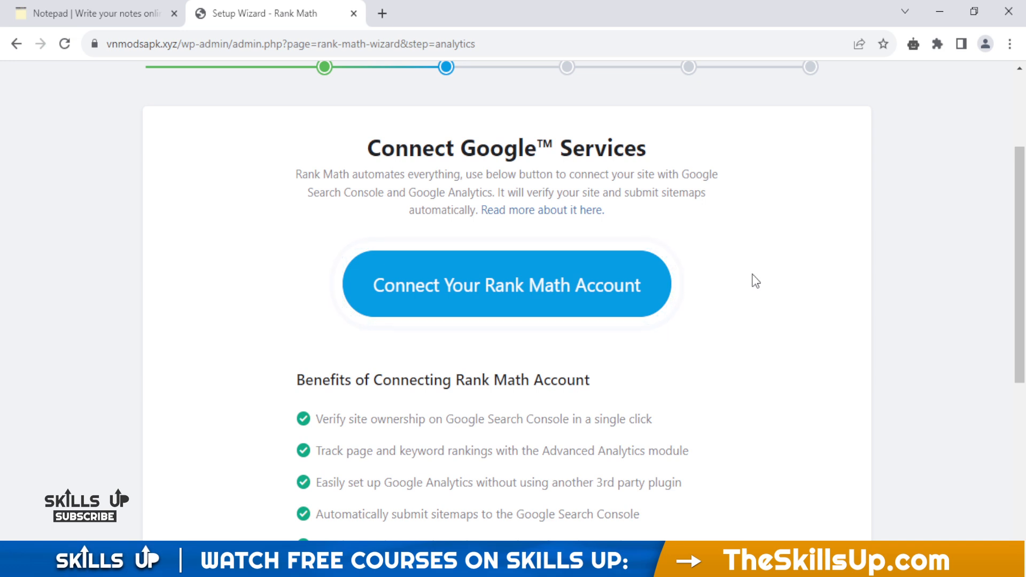
{"action": "scroll", "coordinate": [749, 277], "scroll_direction": "down", "scroll_amount": 5}
{"action": "left_click", "coordinate": [795, 451]}
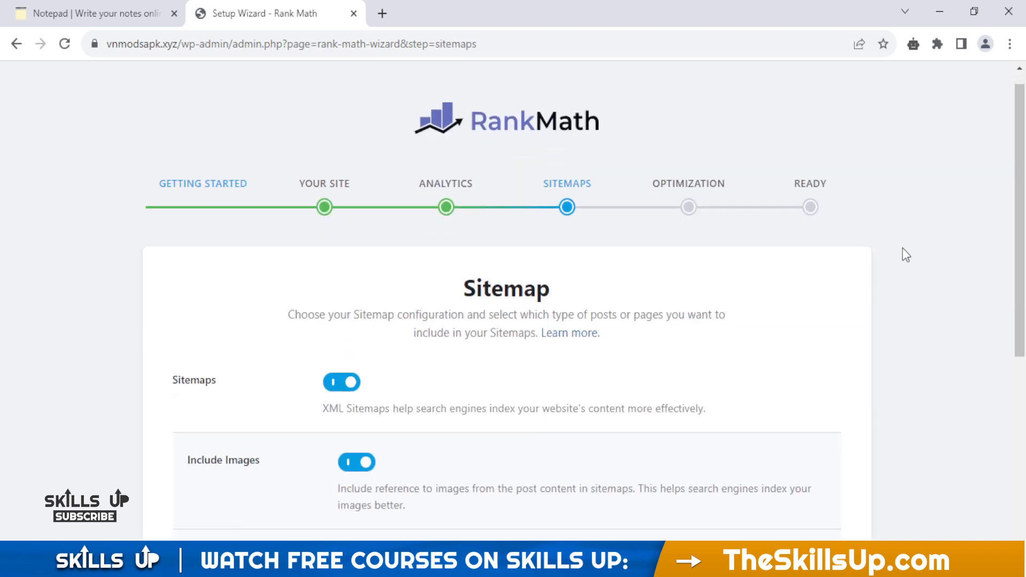
Save the sitemap configuration with images, posts, pages, elements and categories included.
{"action": "scroll", "coordinate": [904, 253], "scroll_direction": "down", "scroll_amount": 1}
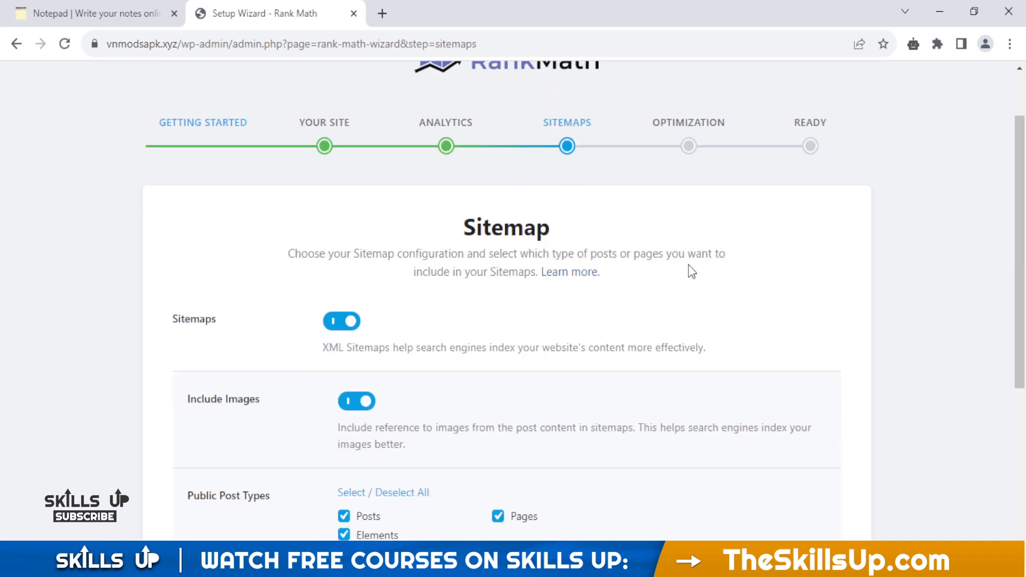
{"action": "left_click", "coordinate": [545, 561]}
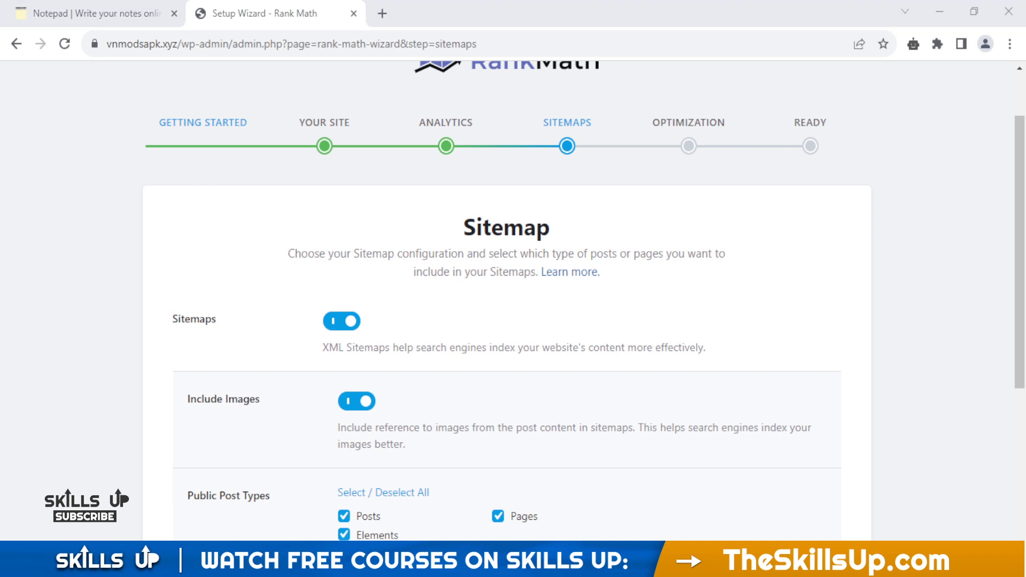
{"action": "scroll", "coordinate": [507, 299], "scroll_direction": "down", "scroll_amount": 1}
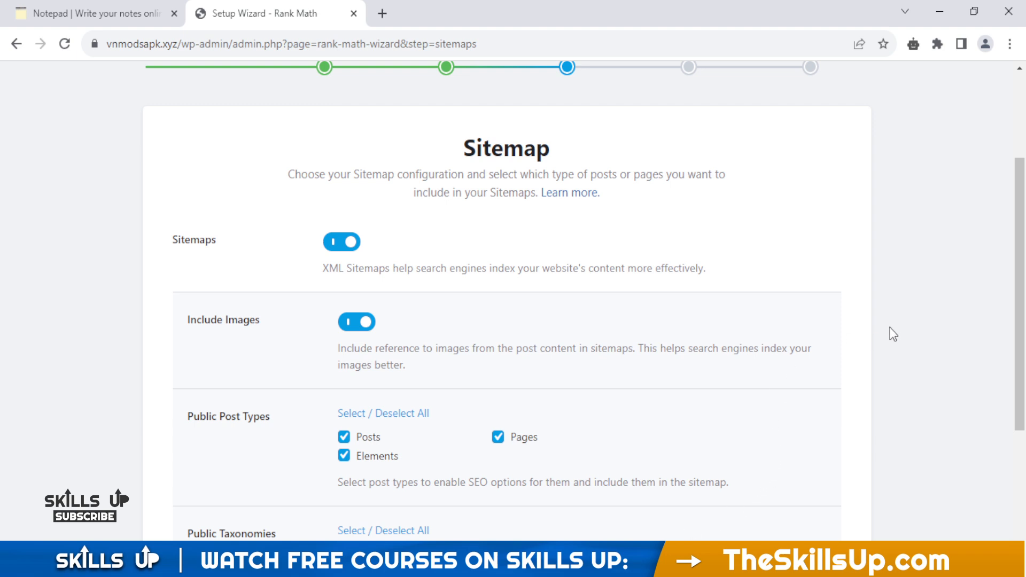
{"action": "scroll", "coordinate": [893, 334], "scroll_direction": "down", "scroll_amount": 1}
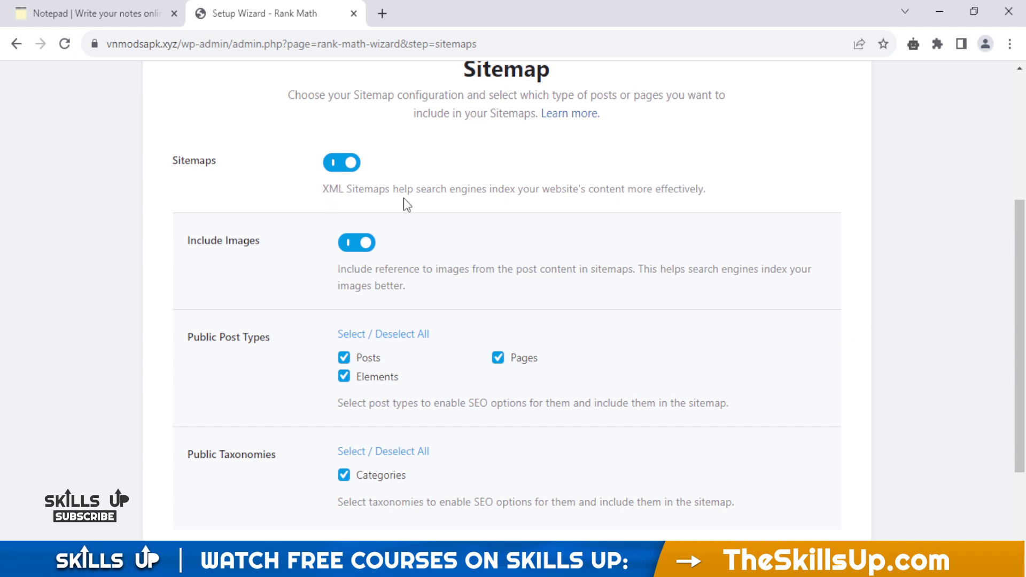
{"action": "scroll", "coordinate": [417, 207], "scroll_direction": "down", "scroll_amount": 1}
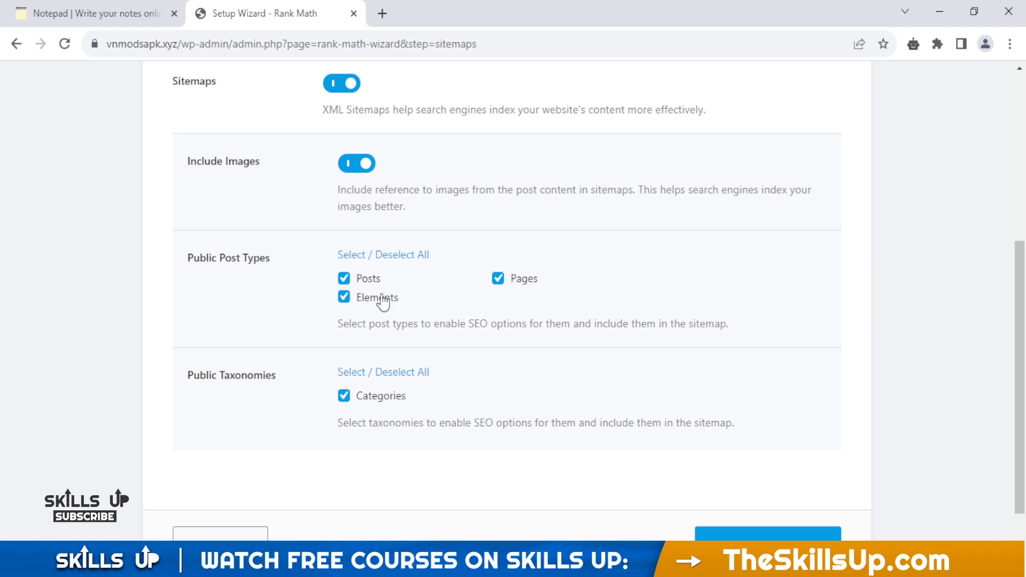
{"action": "scroll", "coordinate": [412, 348], "scroll_direction": "down", "scroll_amount": 1}
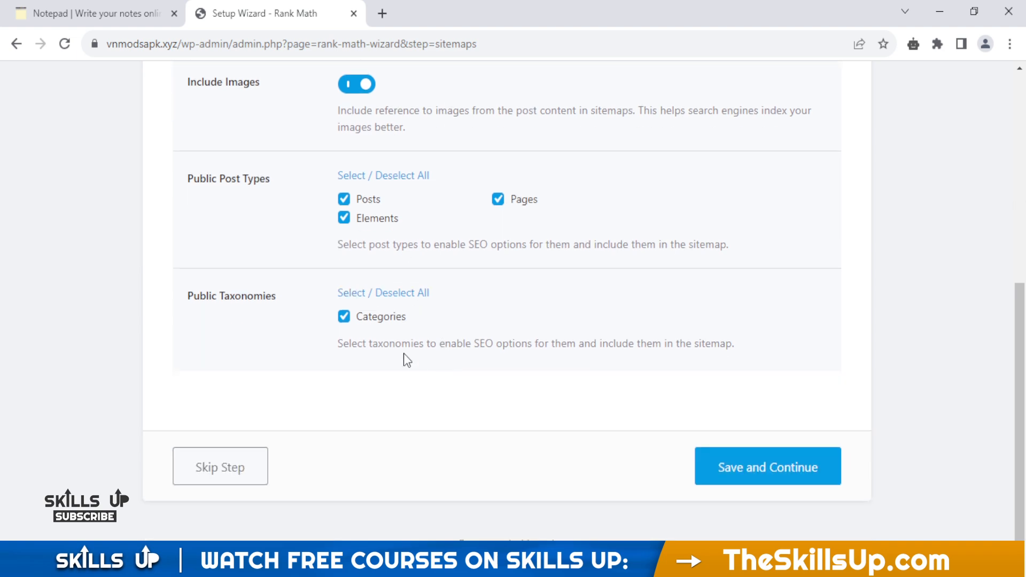
{"action": "left_click", "coordinate": [383, 321]}
{"action": "left_click", "coordinate": [383, 320]}
{"action": "left_click", "coordinate": [747, 470]}
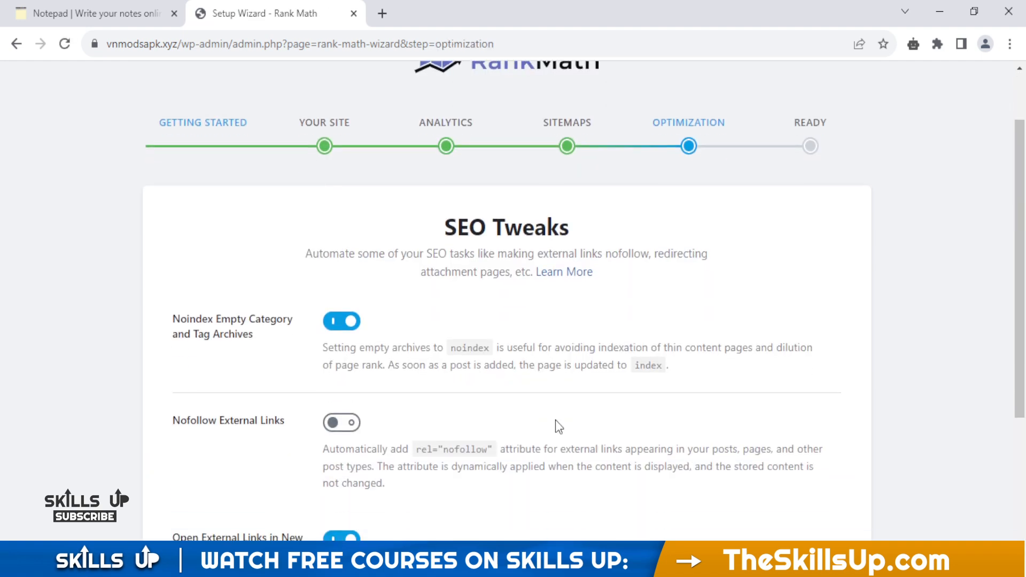
Save the SEO tweaks with empty archives noindexed, external links opening in a new tab, and nofollow external links off.
{"action": "scroll", "coordinate": [556, 420], "scroll_direction": "down", "scroll_amount": 2}
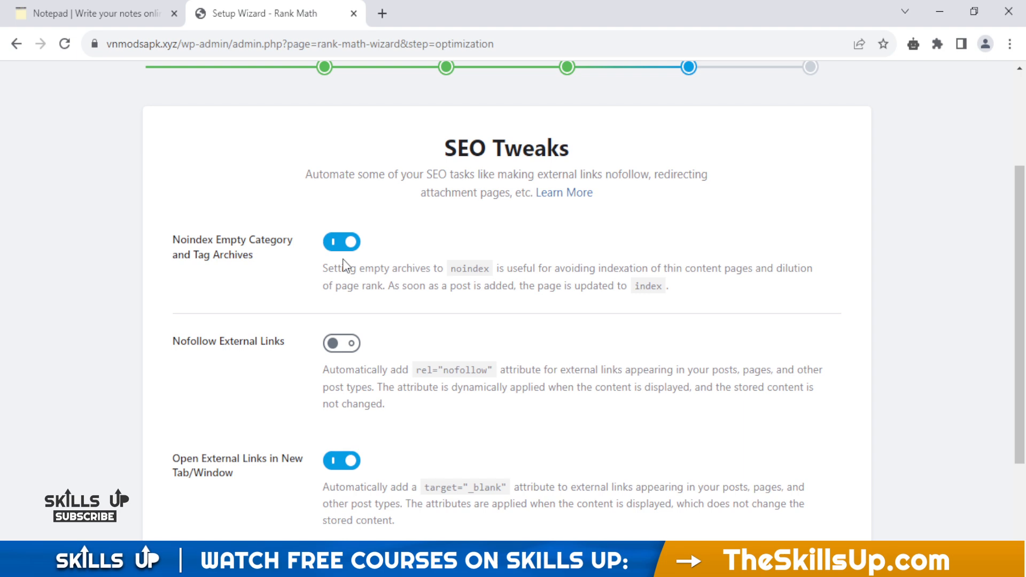
{"action": "scroll", "coordinate": [457, 268], "scroll_direction": "down", "scroll_amount": 3}
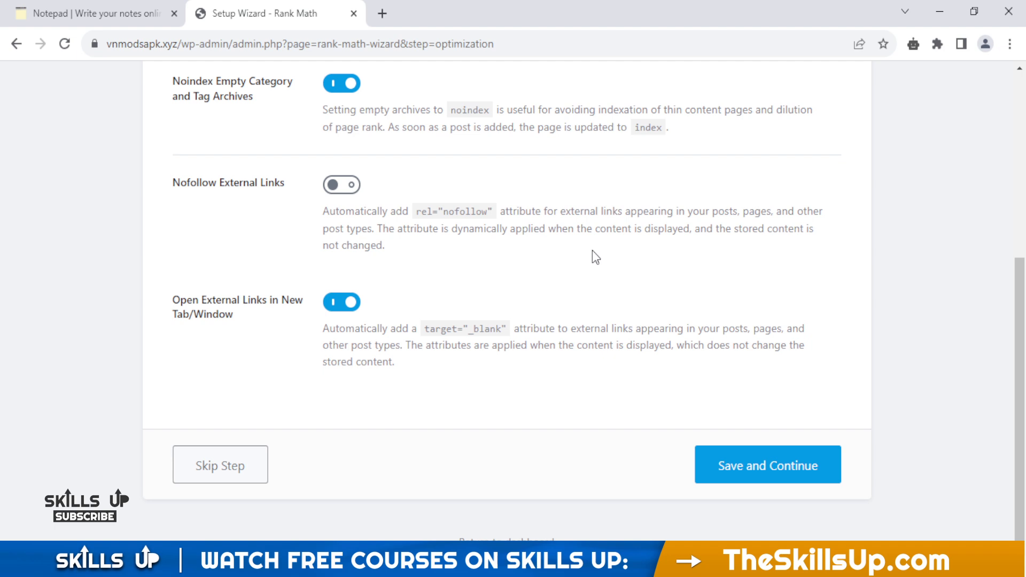
{"action": "scroll", "coordinate": [593, 250], "scroll_direction": "down", "scroll_amount": 1}
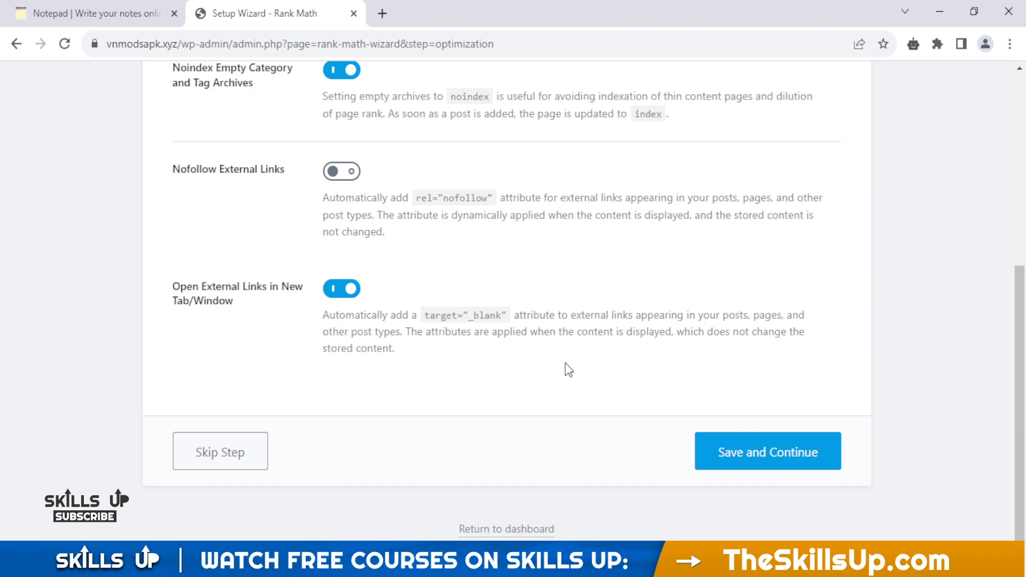
{"action": "left_click", "coordinate": [770, 454]}
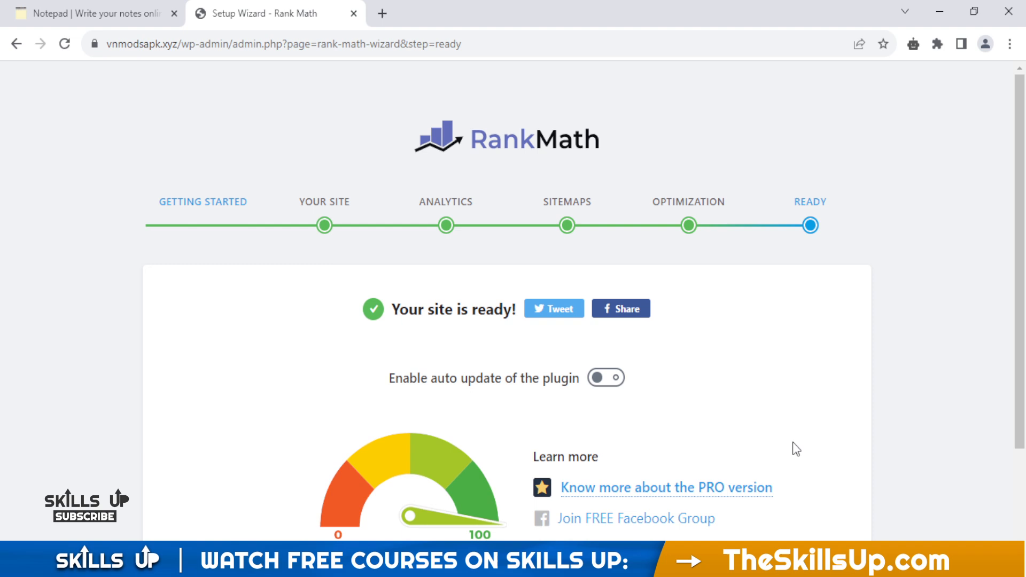
Enable automatic updates of the plugin and continue to the advanced setup options.
{"action": "scroll", "coordinate": [784, 371], "scroll_direction": "down", "scroll_amount": 3}
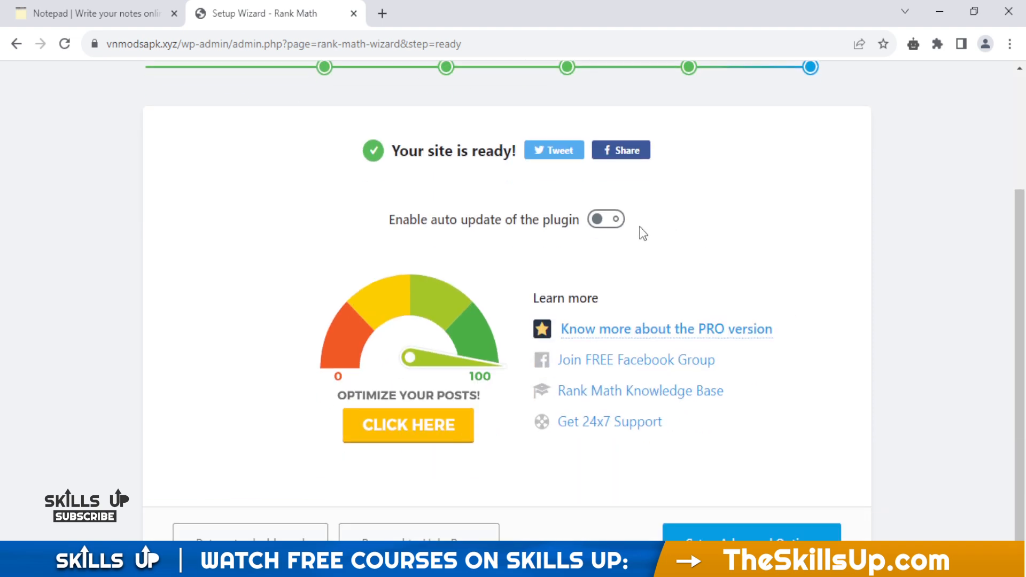
{"action": "left_click", "coordinate": [595, 221]}
{"action": "left_click", "coordinate": [803, 534]}
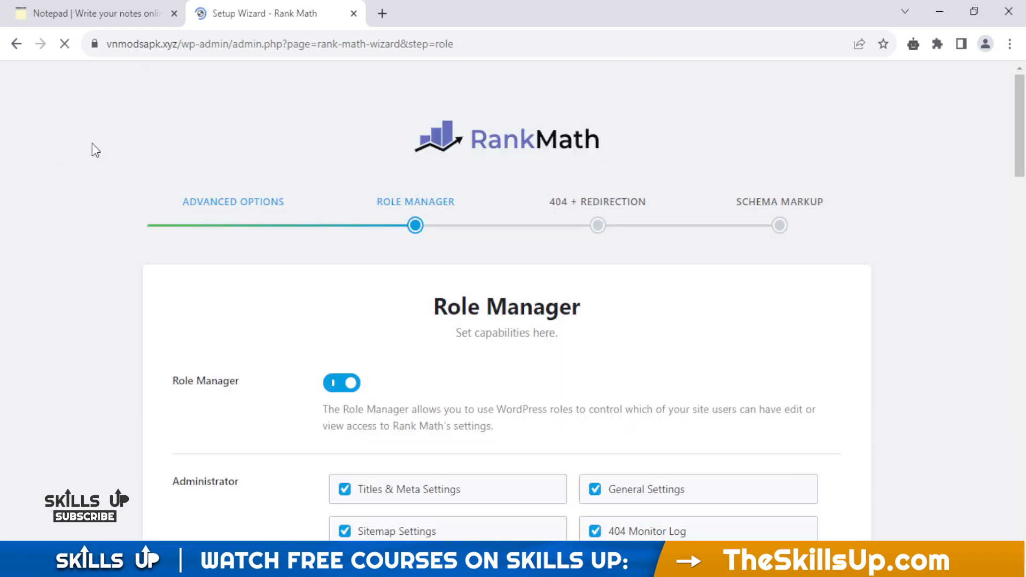
Examine the Role Manager description and the capabilities listed for the Administrator and Editor roles.
{"action": "scroll", "coordinate": [678, 334], "scroll_direction": "down", "scroll_amount": 3}
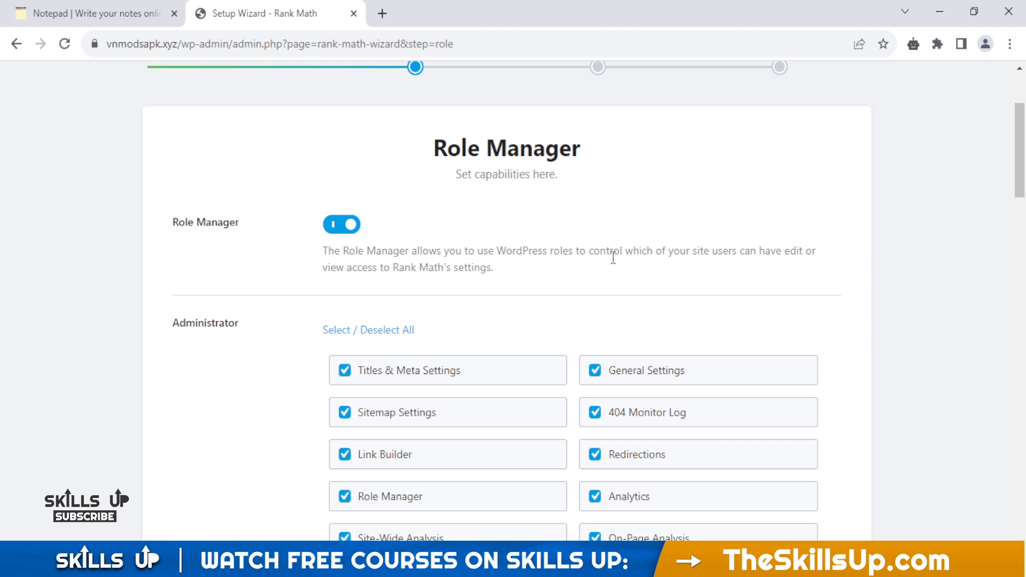
{"action": "scroll", "coordinate": [502, 238], "scroll_direction": "down", "scroll_amount": 1}
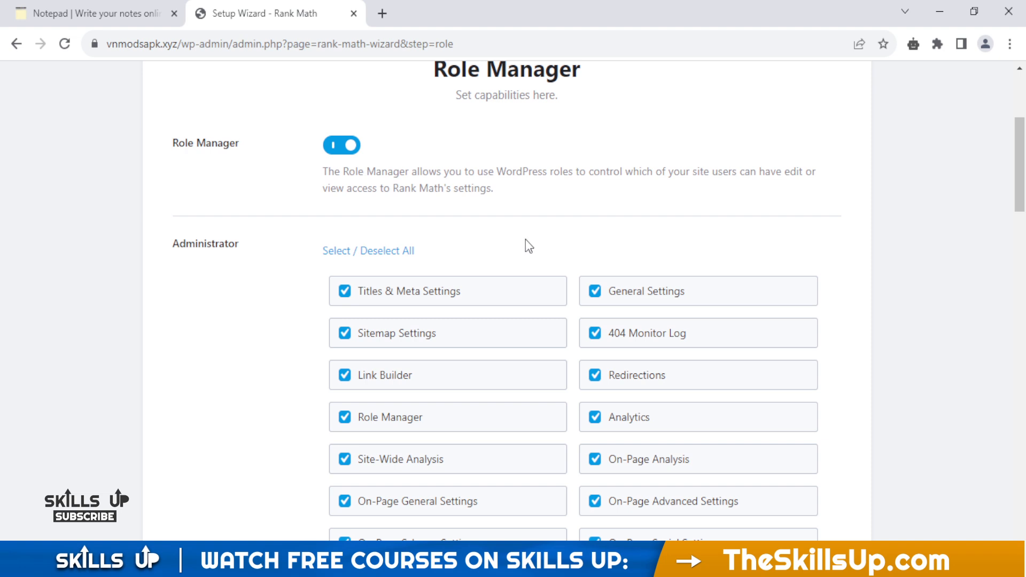
{"action": "scroll", "coordinate": [615, 225], "scroll_direction": "down", "scroll_amount": 1}
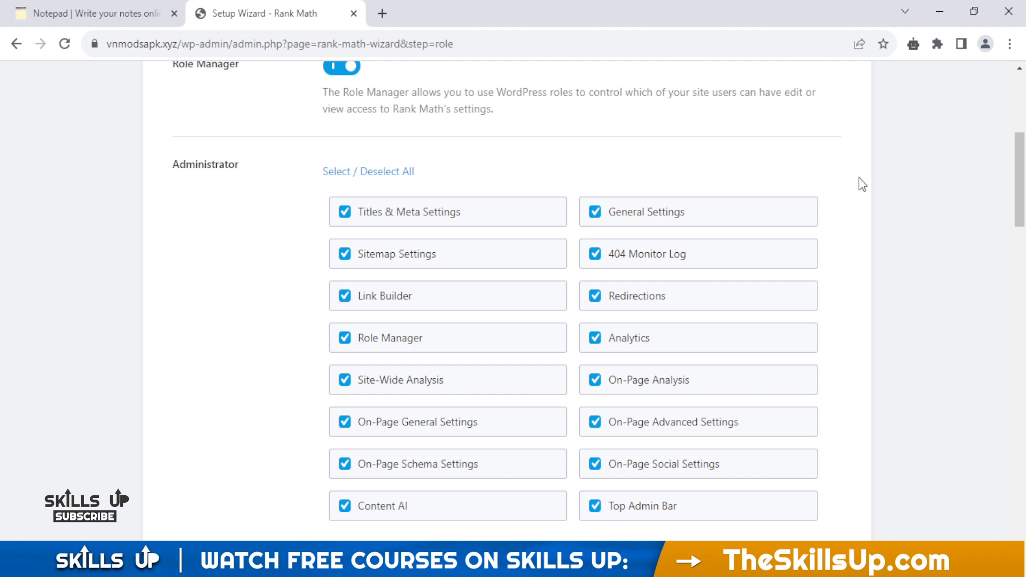
{"action": "scroll", "coordinate": [855, 187], "scroll_direction": "down", "scroll_amount": 1}
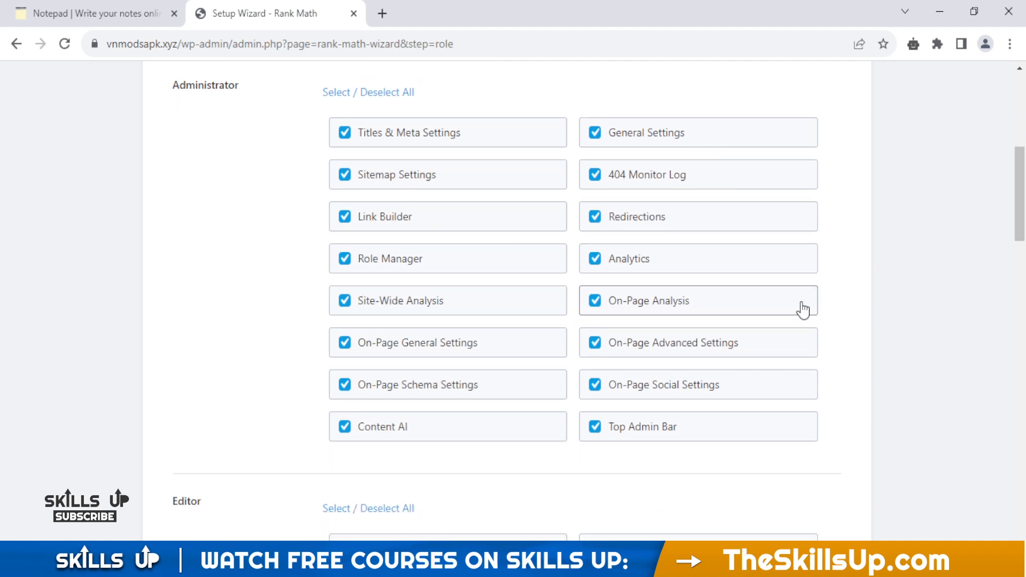
{"action": "scroll", "coordinate": [933, 303], "scroll_direction": "up", "scroll_amount": 1}
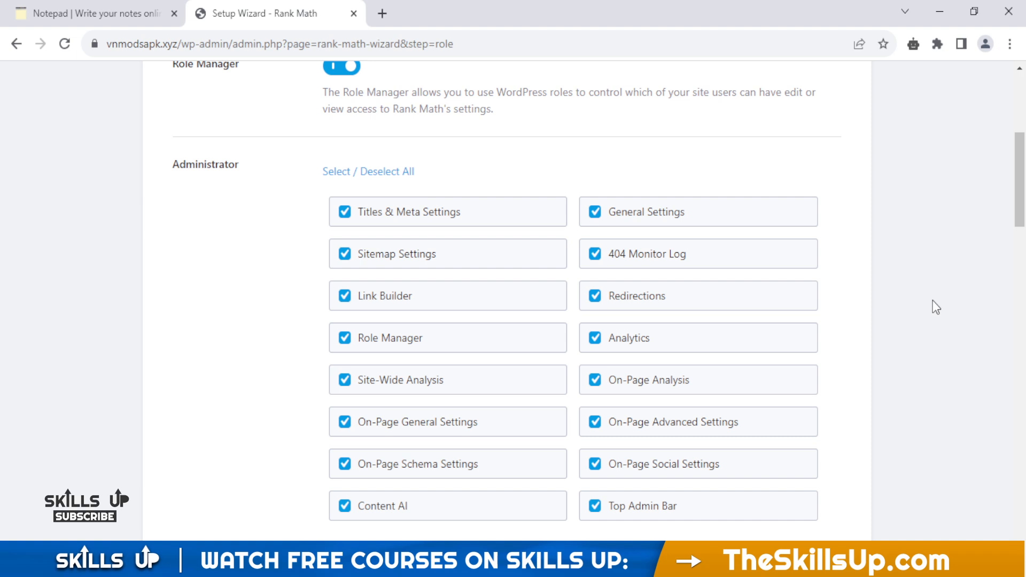
{"action": "scroll", "coordinate": [933, 301], "scroll_direction": "down", "scroll_amount": 5}
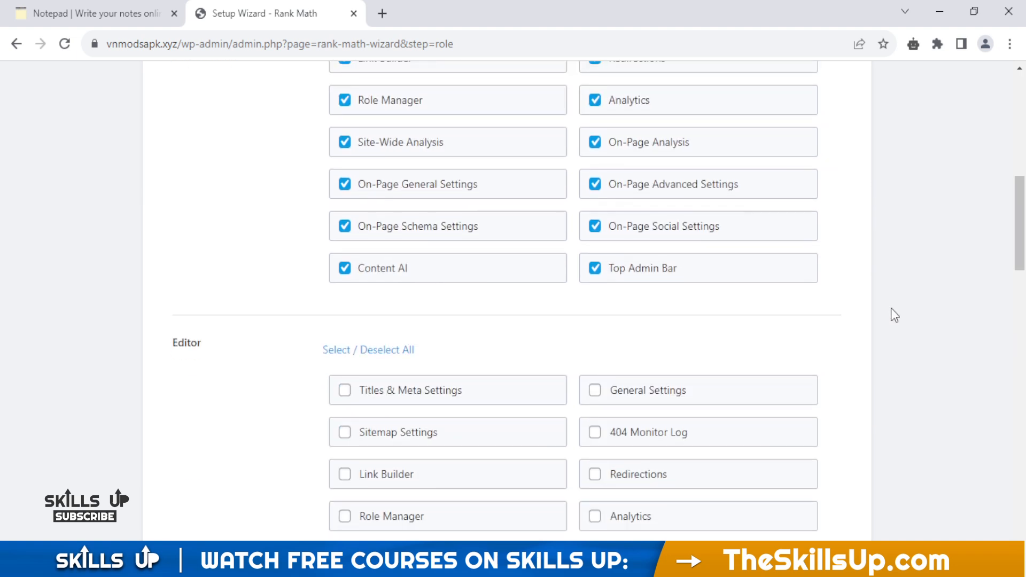
{"action": "scroll", "coordinate": [891, 308], "scroll_direction": "down", "scroll_amount": 1}
{"action": "scroll", "coordinate": [876, 310], "scroll_direction": "up", "scroll_amount": 4}
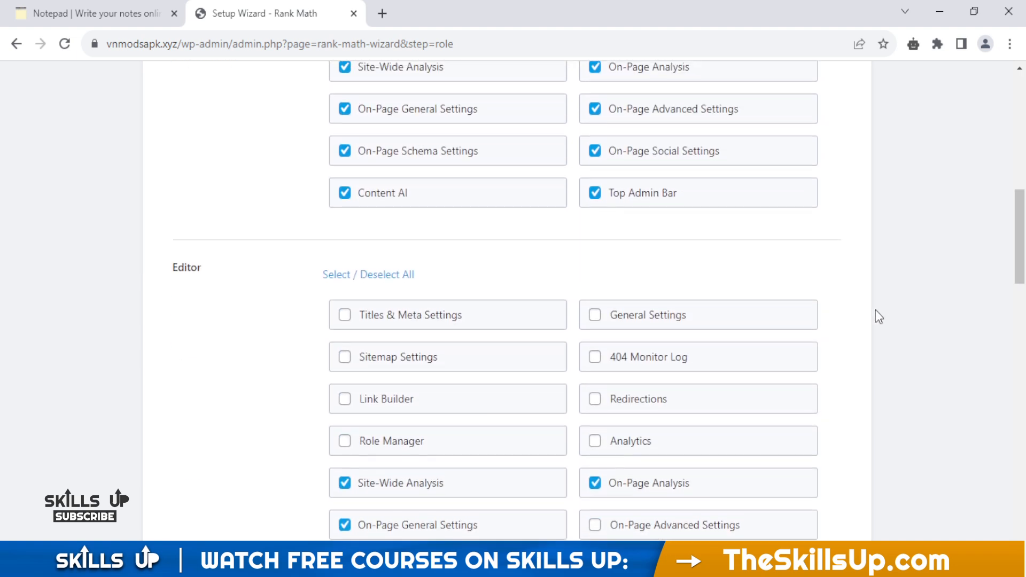
{"action": "scroll", "coordinate": [724, 235], "scroll_direction": "up", "scroll_amount": 4}
Switch the Administrator's Titles & Meta Settings and General Settings capabilities off and back on.
{"action": "left_click", "coordinate": [486, 291]}
{"action": "left_click", "coordinate": [599, 293]}
{"action": "left_click", "coordinate": [396, 291]}
{"action": "left_click", "coordinate": [624, 291]}
Examine which Rank Math capabilities are granted to the Editor and Author roles.
{"action": "scroll", "coordinate": [892, 262], "scroll_direction": "down", "scroll_amount": 3}
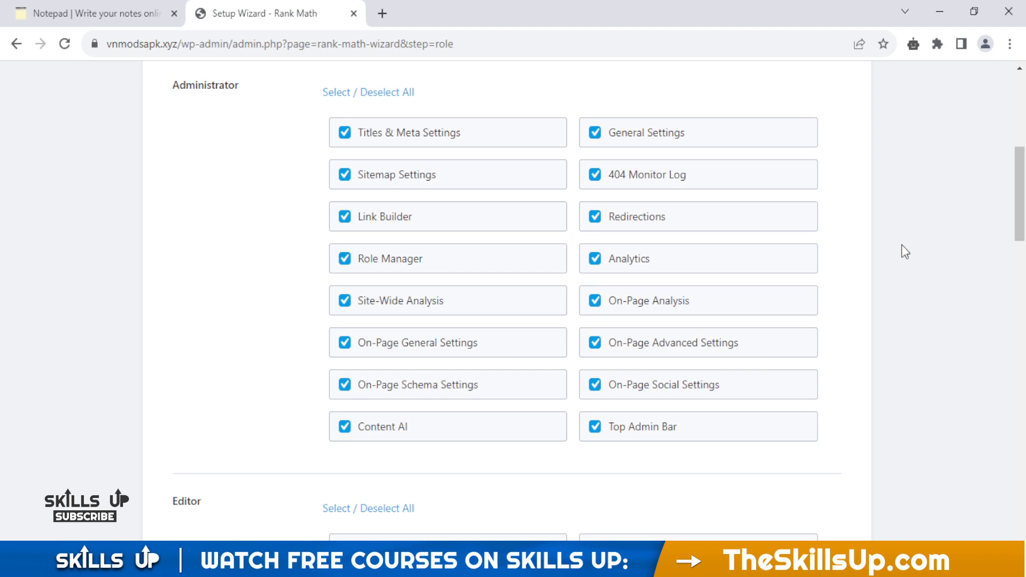
{"action": "scroll", "coordinate": [901, 245], "scroll_direction": "down", "scroll_amount": 9}
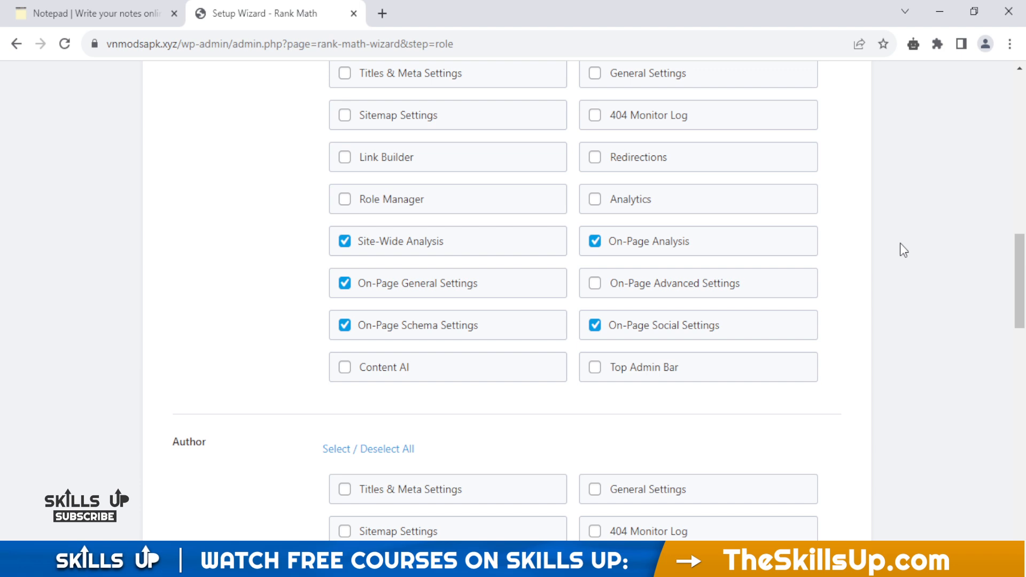
{"action": "scroll", "coordinate": [900, 243], "scroll_direction": "down", "scroll_amount": 4}
{"action": "scroll", "coordinate": [899, 245], "scroll_direction": "up", "scroll_amount": 4}
{"action": "scroll", "coordinate": [899, 245], "scroll_direction": "up", "scroll_amount": 3}
{"action": "scroll", "coordinate": [900, 245], "scroll_direction": "down", "scroll_amount": 5}
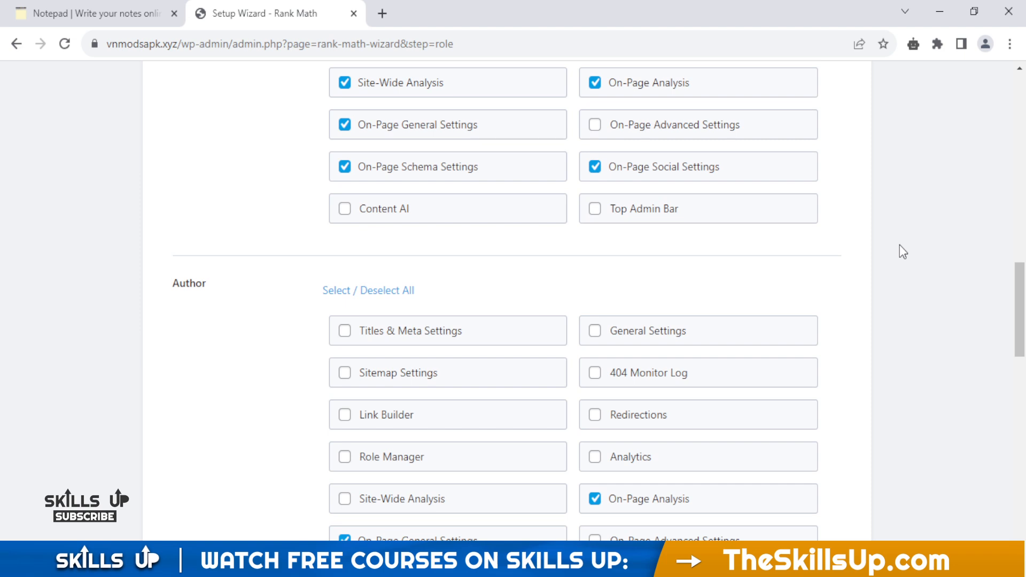
{"action": "scroll", "coordinate": [900, 245], "scroll_direction": "down", "scroll_amount": 3}
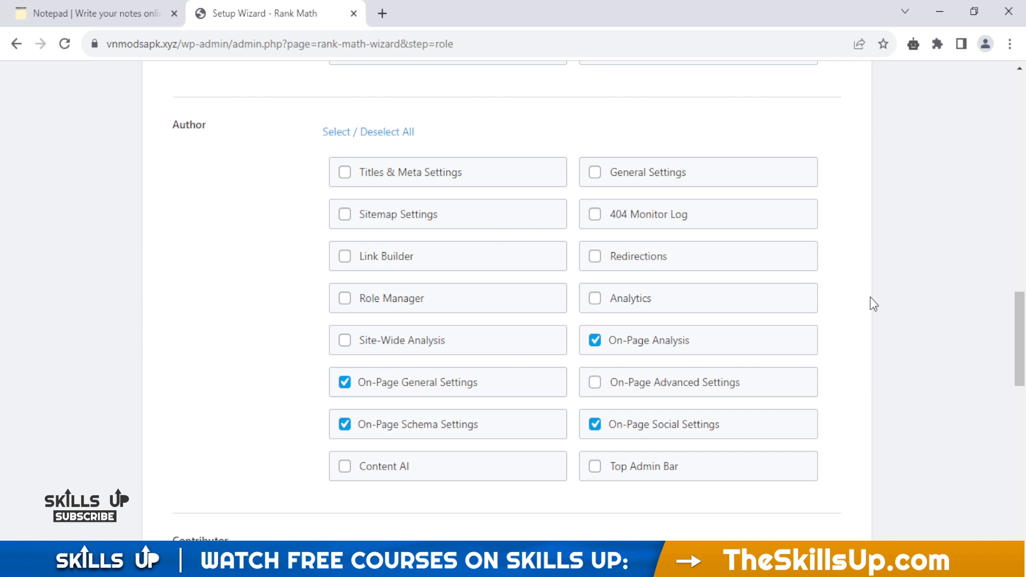
{"action": "scroll", "coordinate": [870, 299], "scroll_direction": "up", "scroll_amount": 1}
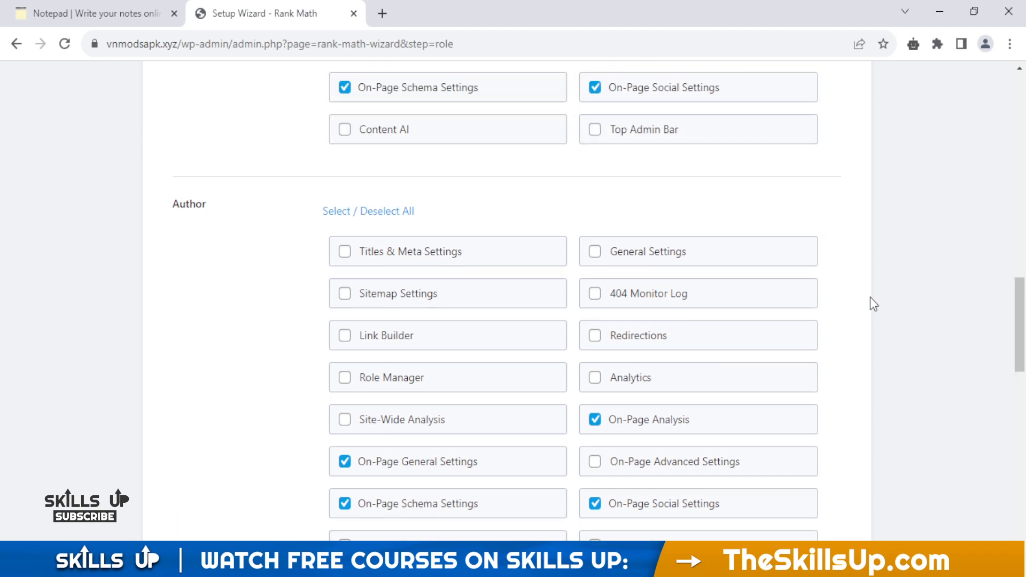
{"action": "scroll", "coordinate": [870, 297], "scroll_direction": "down", "scroll_amount": 4}
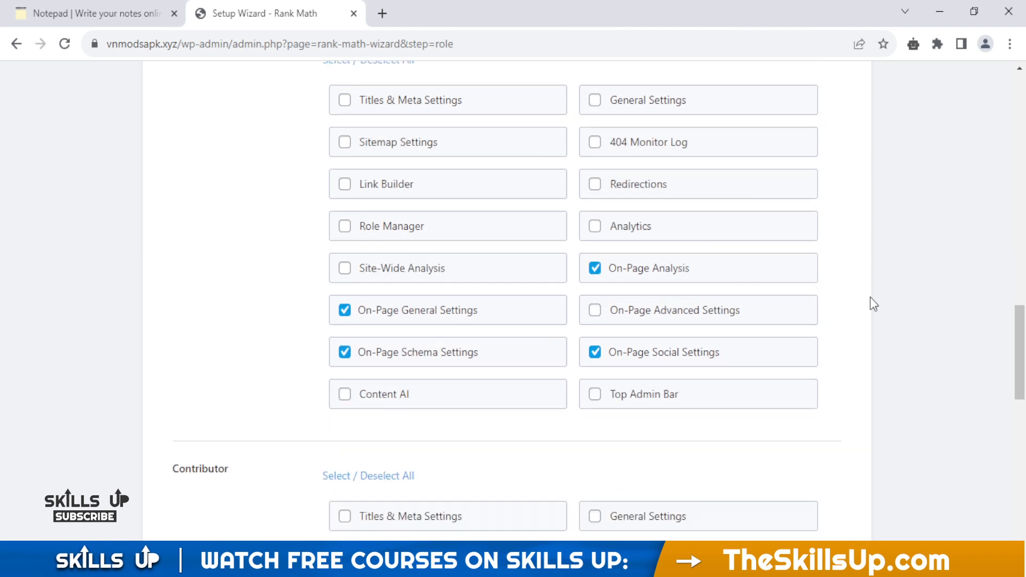
Check the Contributor role's capabilities and save the Role Manager settings.
{"action": "scroll", "coordinate": [828, 385], "scroll_direction": "down", "scroll_amount": 2}
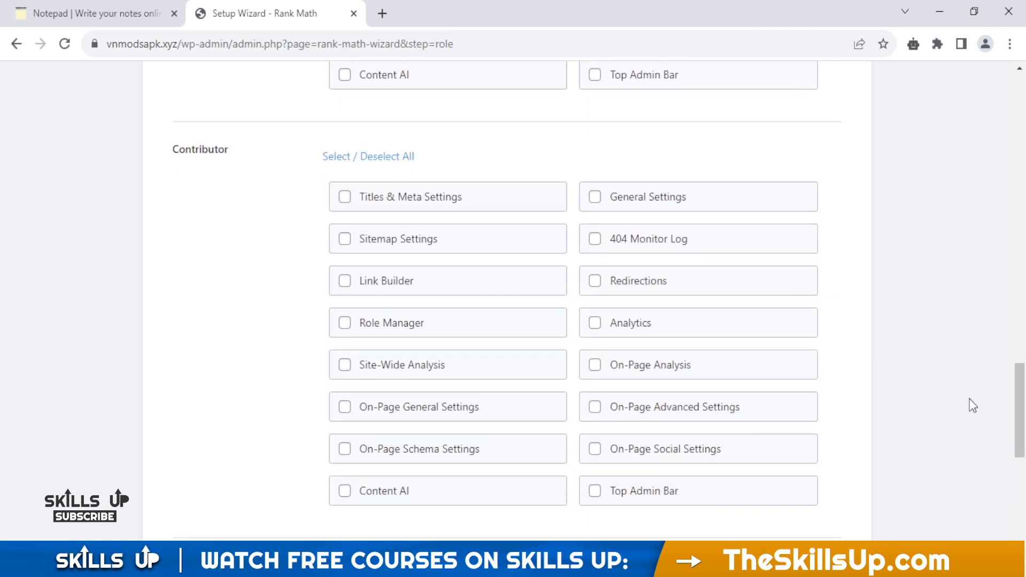
{"action": "scroll", "coordinate": [901, 402], "scroll_direction": "down", "scroll_amount": 3}
{"action": "scroll", "coordinate": [806, 463], "scroll_direction": "down", "scroll_amount": 3}
{"action": "scroll", "coordinate": [838, 420], "scroll_direction": "up", "scroll_amount": 4}
{"action": "scroll", "coordinate": [839, 420], "scroll_direction": "down", "scroll_amount": 4}
{"action": "left_click", "coordinate": [768, 534]}
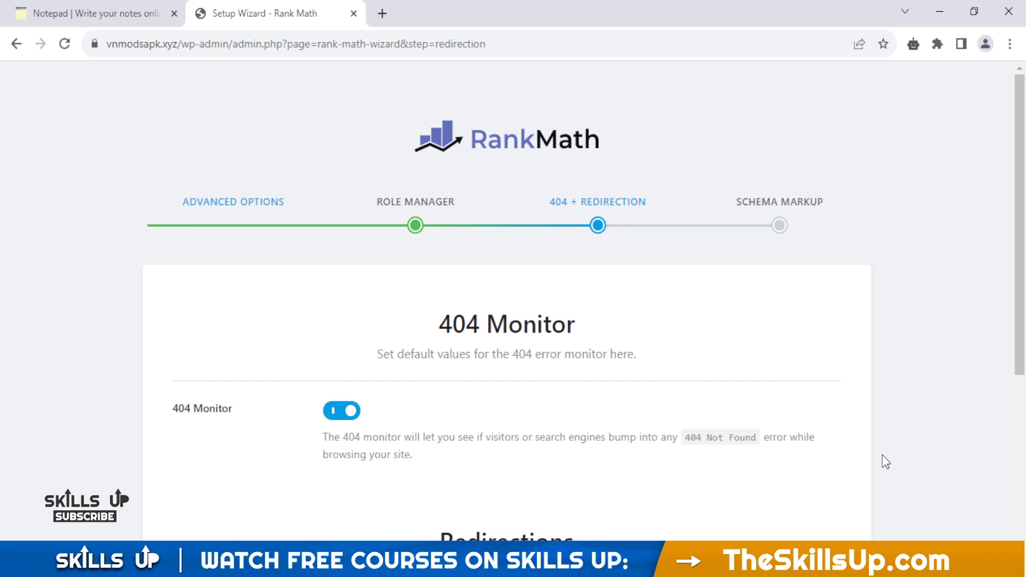
Save the 404 and redirection settings with both 404 Monitor and Redirections enabled.
{"action": "scroll", "coordinate": [880, 461], "scroll_direction": "down", "scroll_amount": 2}
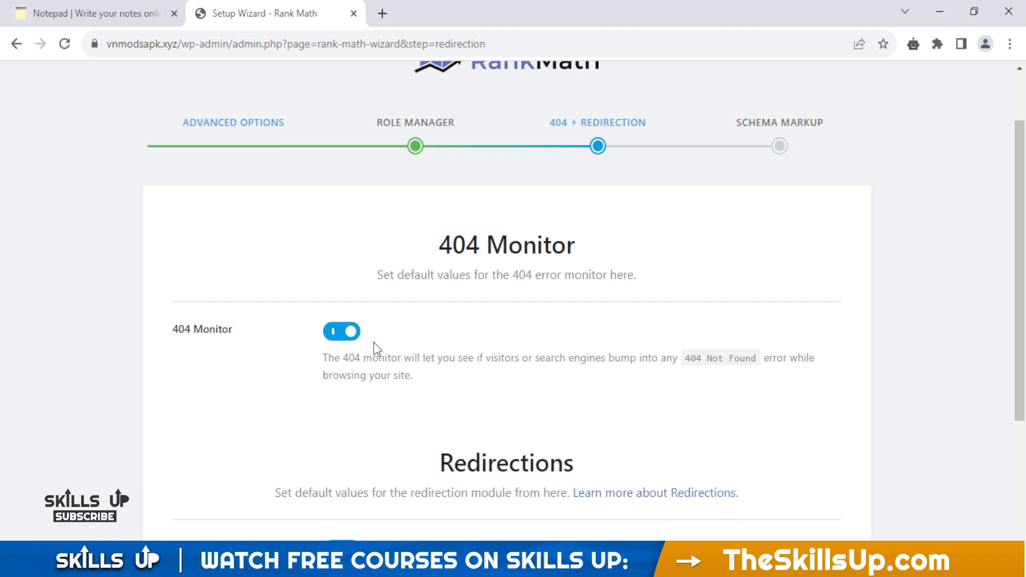
{"action": "scroll", "coordinate": [377, 346], "scroll_direction": "down", "scroll_amount": 3}
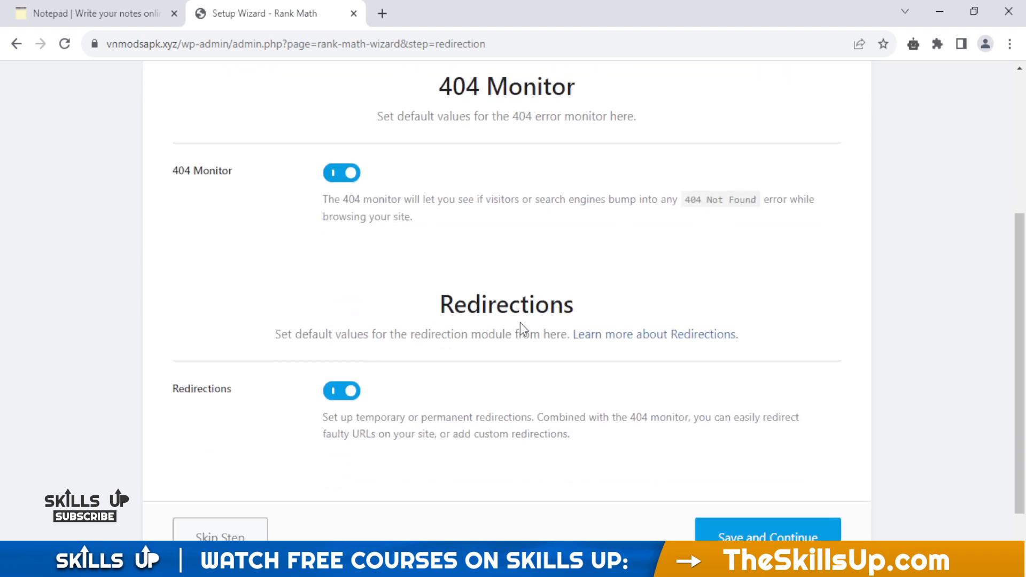
{"action": "scroll", "coordinate": [417, 356], "scroll_direction": "down", "scroll_amount": 1}
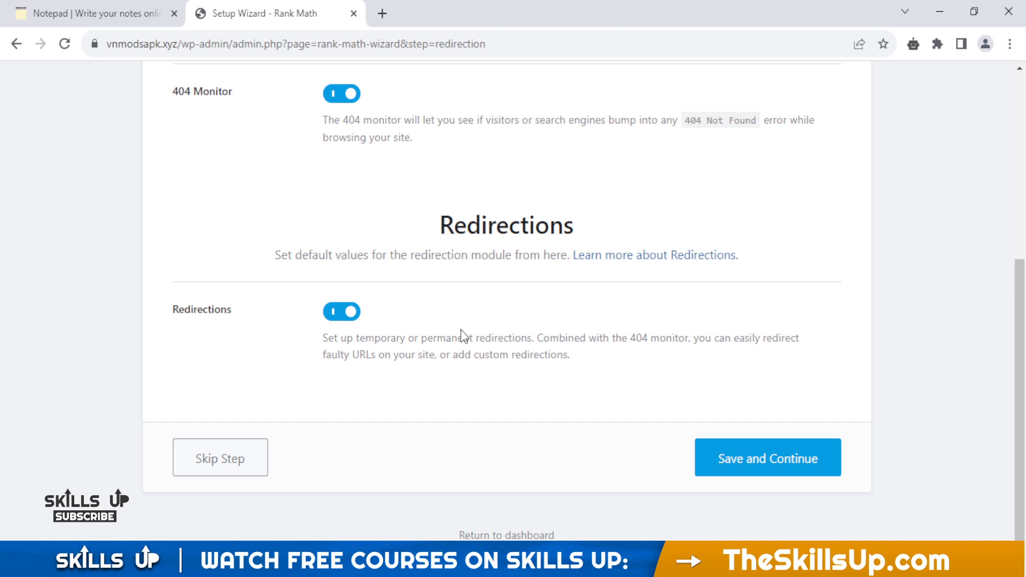
{"action": "scroll", "coordinate": [570, 315], "scroll_direction": "down", "scroll_amount": 1}
{"action": "left_click", "coordinate": [731, 448]}
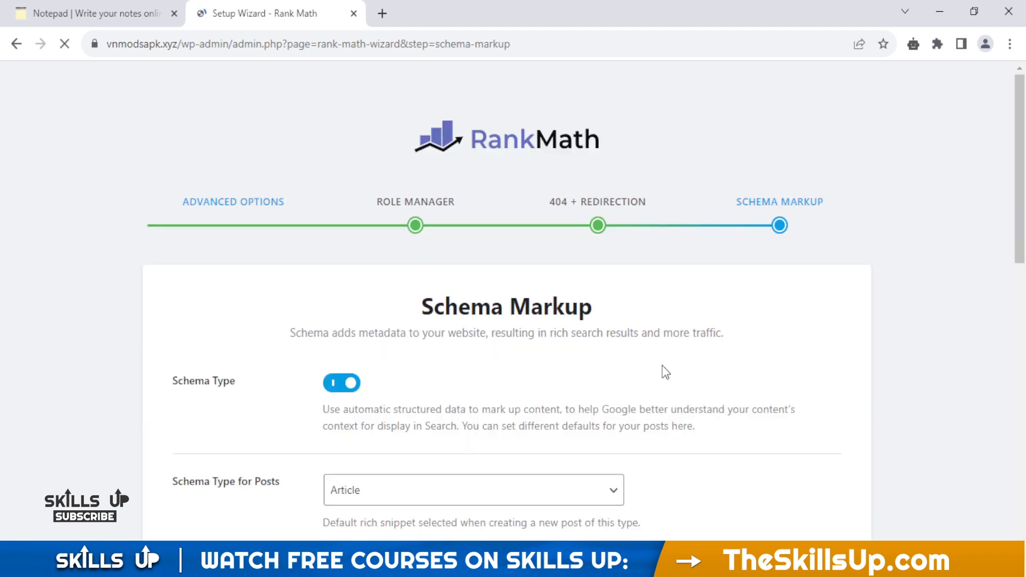
Examine the schema markup settings, including the available schema types for posts and the article type options.
{"action": "scroll", "coordinate": [796, 359], "scroll_direction": "down", "scroll_amount": 2}
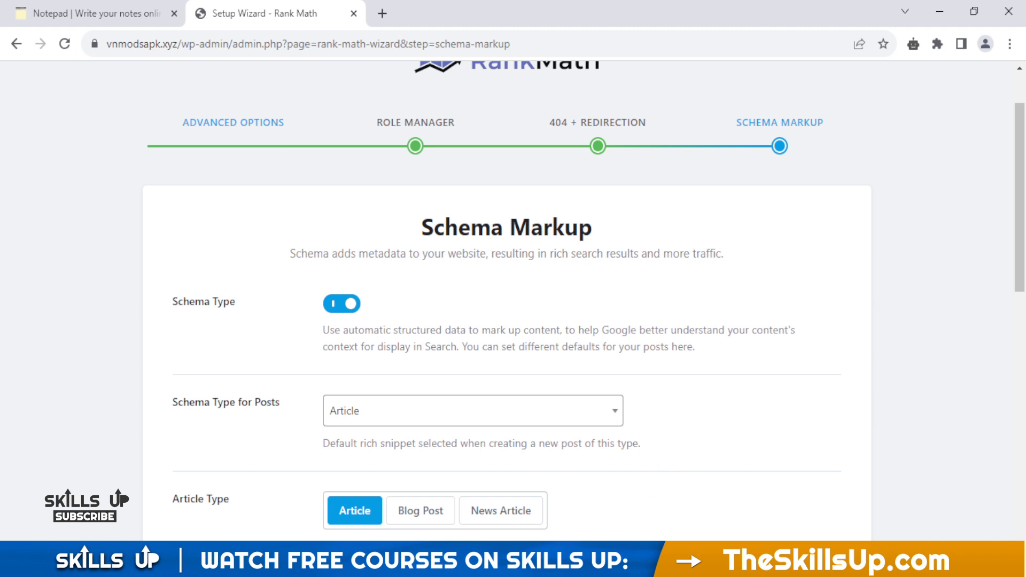
{"action": "scroll", "coordinate": [616, 499], "scroll_direction": "down", "scroll_amount": 3}
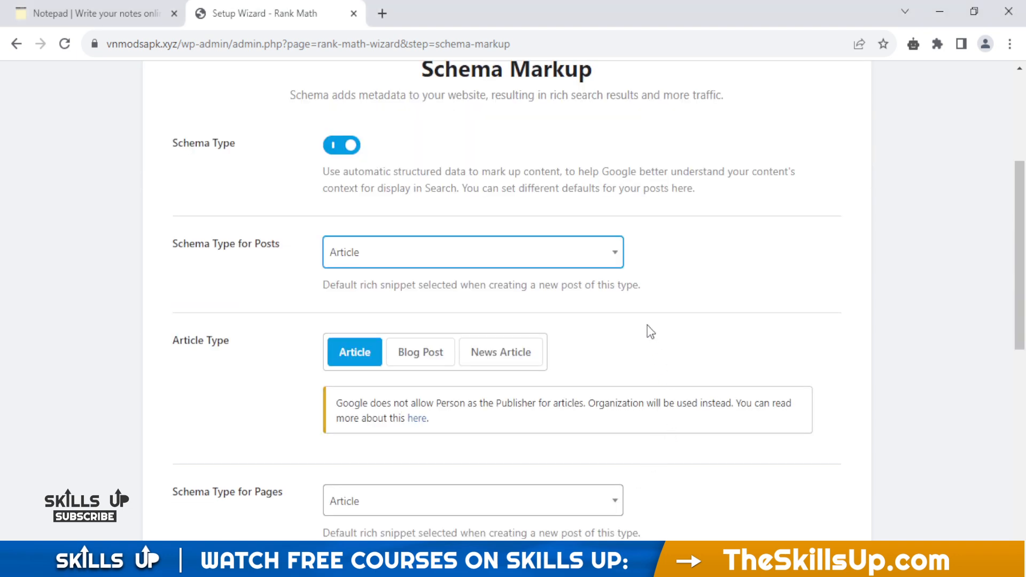
{"action": "left_click", "coordinate": [541, 269]}
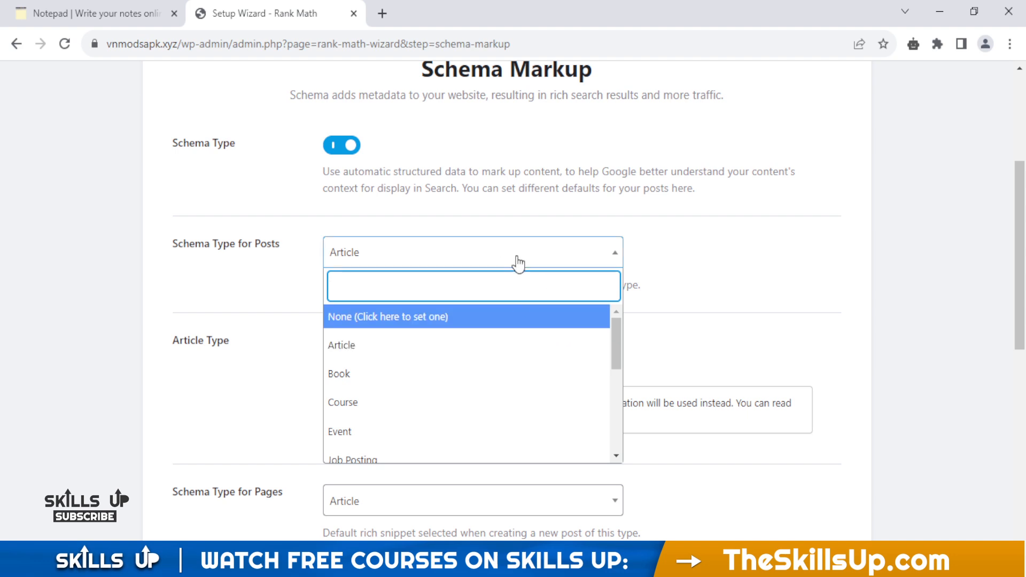
{"action": "left_click", "coordinate": [518, 262]}
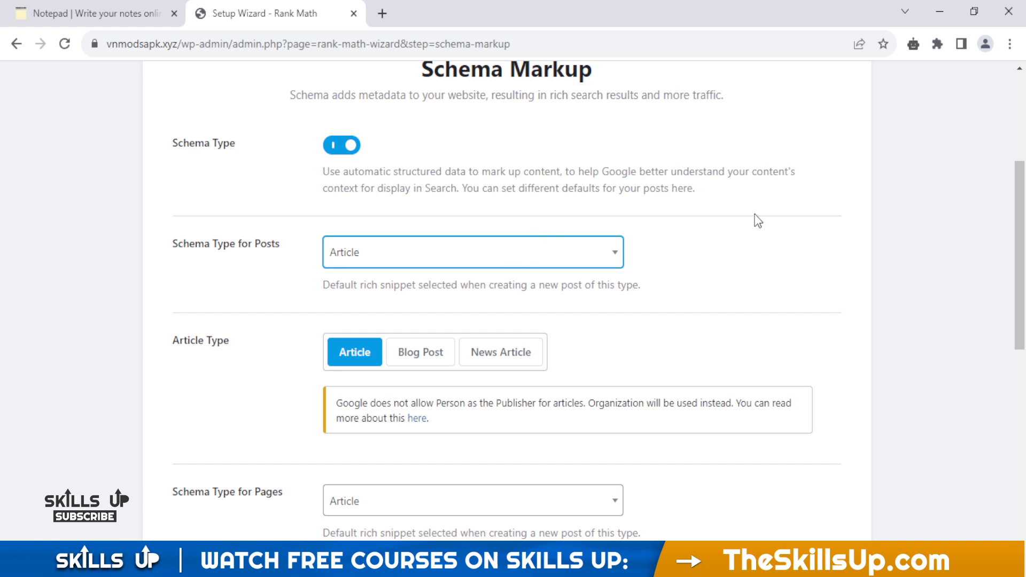
{"action": "scroll", "coordinate": [752, 217], "scroll_direction": "down", "scroll_amount": 3}
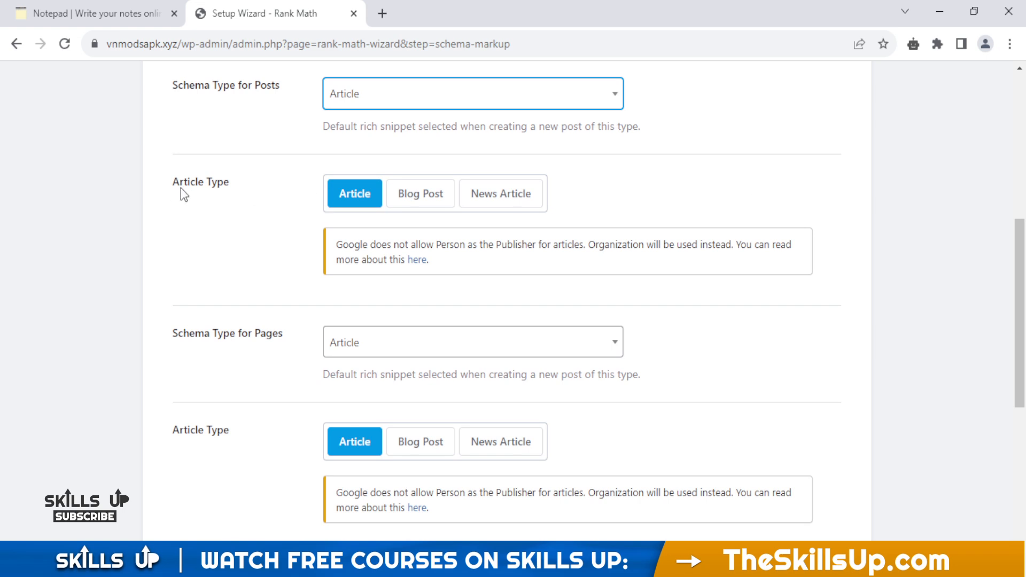
{"action": "scroll", "coordinate": [268, 192], "scroll_direction": "up", "scroll_amount": 3}
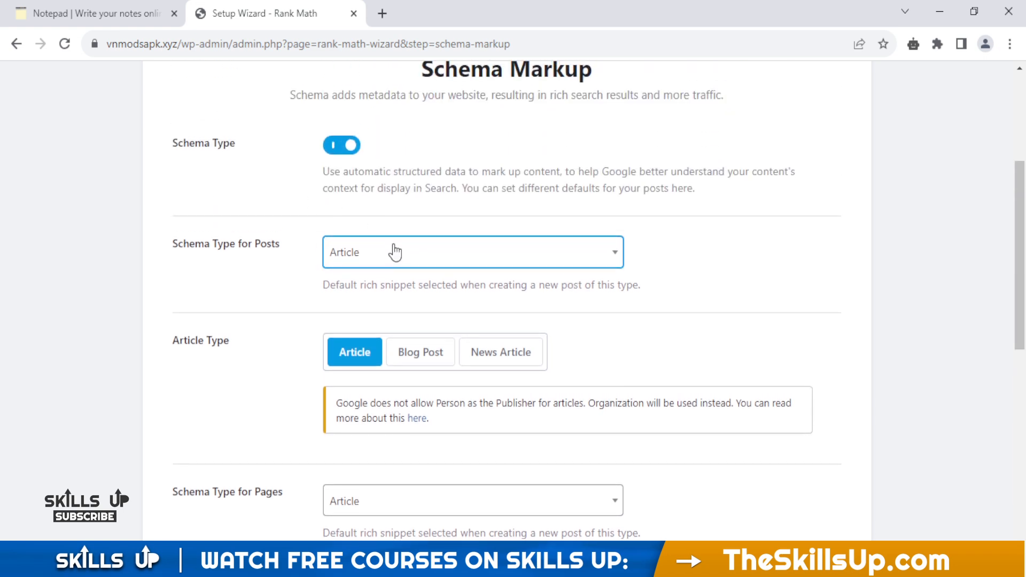
{"action": "left_click", "coordinate": [398, 253]}
{"action": "left_click", "coordinate": [401, 257]}
{"action": "scroll", "coordinate": [451, 270], "scroll_direction": "down", "scroll_amount": 2}
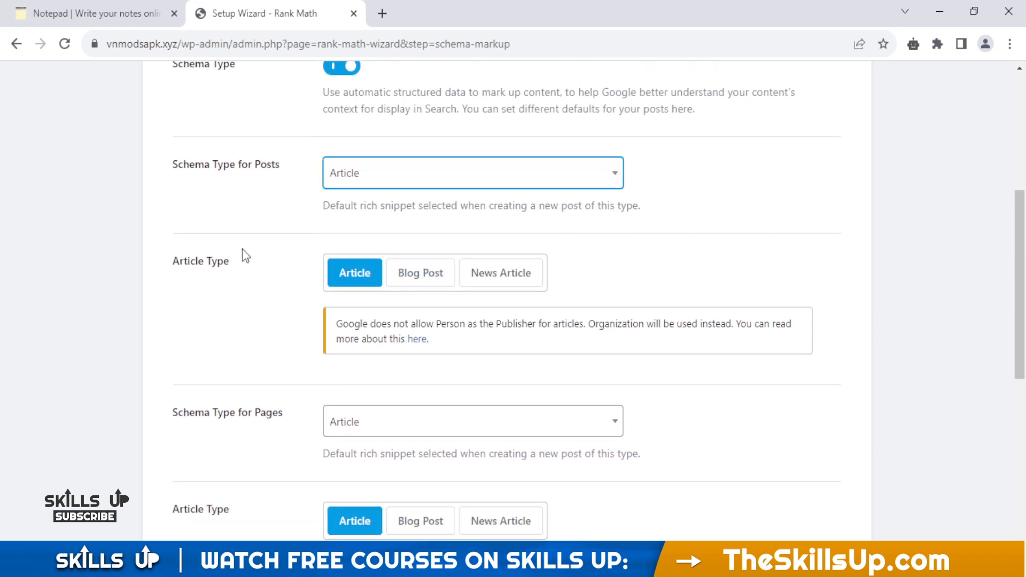
Browse the schema types for posts and set the default to Software Application.
{"action": "left_click", "coordinate": [420, 176]}
{"action": "scroll", "coordinate": [426, 328], "scroll_direction": "down", "scroll_amount": 5}
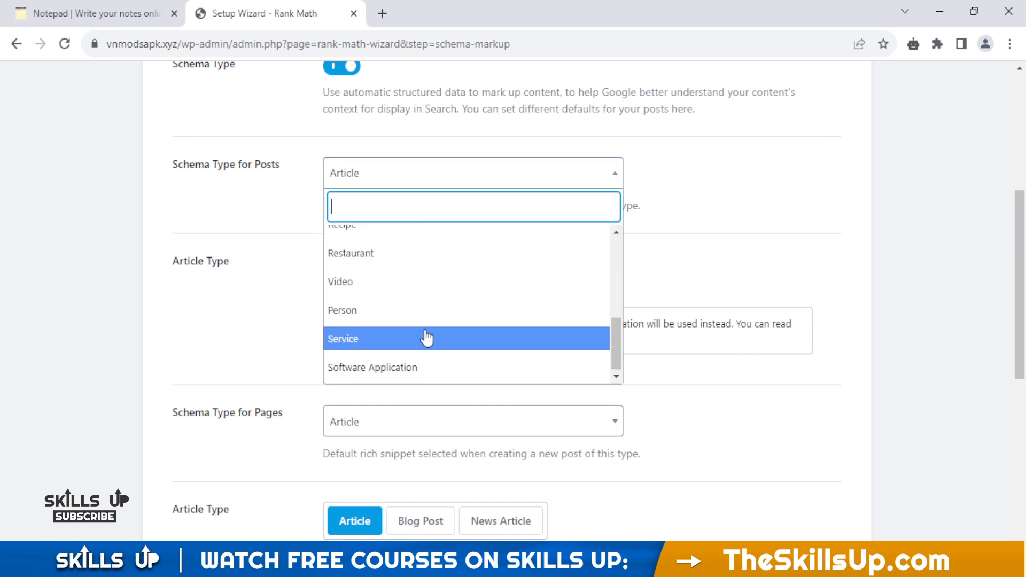
{"action": "left_click", "coordinate": [278, 335]}
{"action": "scroll", "coordinate": [278, 335], "scroll_direction": "down", "scroll_amount": 2}
{"action": "left_click", "coordinate": [394, 102]}
{"action": "scroll", "coordinate": [406, 278], "scroll_direction": "down", "scroll_amount": 5}
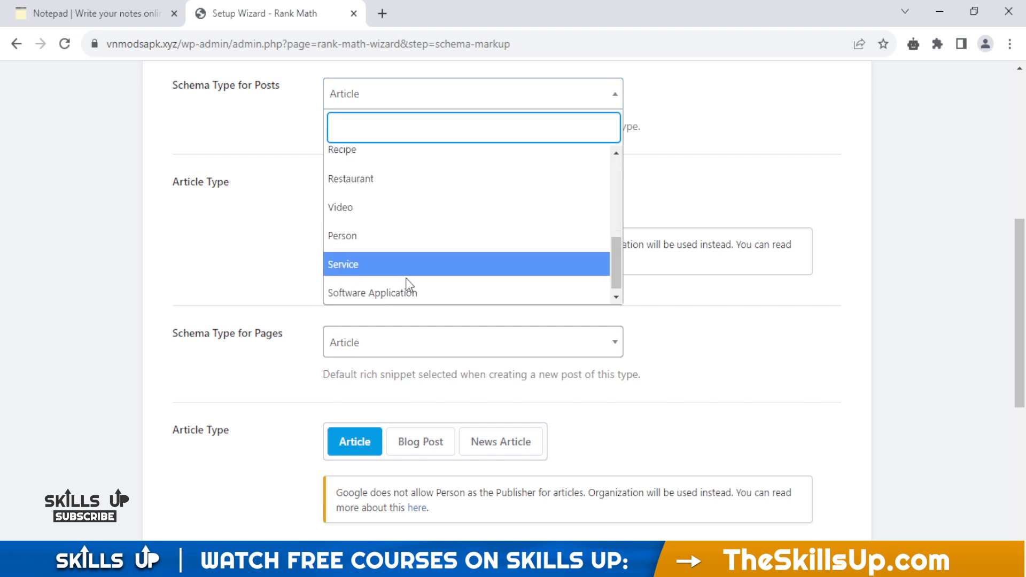
{"action": "left_click", "coordinate": [397, 293]}
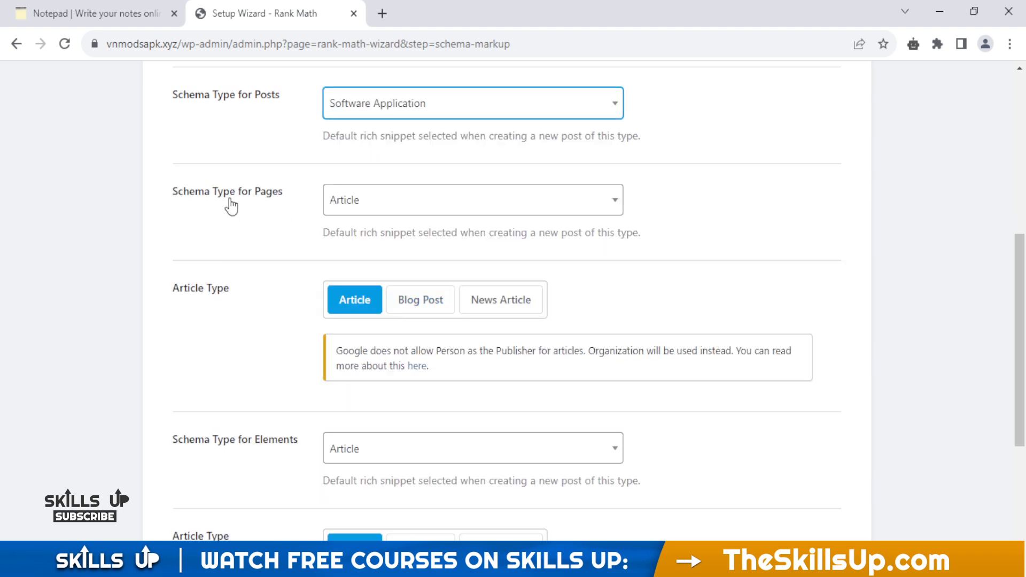
Set the default schema type for pages to Software Application.
{"action": "left_click", "coordinate": [467, 205]}
{"action": "scroll", "coordinate": [470, 280], "scroll_direction": "down", "scroll_amount": 5}
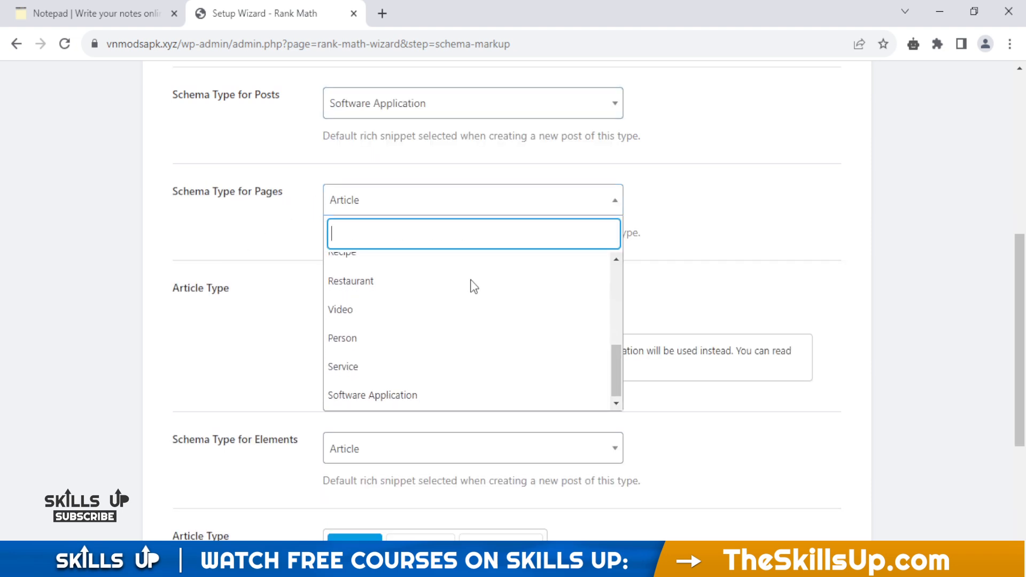
{"action": "left_click", "coordinate": [425, 398]}
Set the schema type for Elements to Software Application and save the schema markup settings.
{"action": "scroll", "coordinate": [755, 197], "scroll_direction": "down", "scroll_amount": 2}
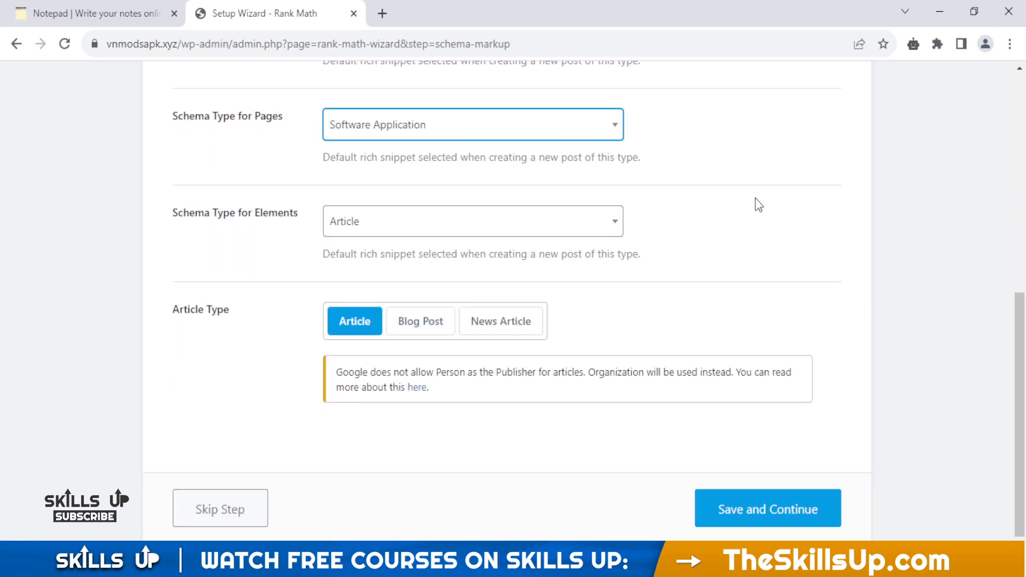
{"action": "scroll", "coordinate": [729, 209], "scroll_direction": "up", "scroll_amount": 2}
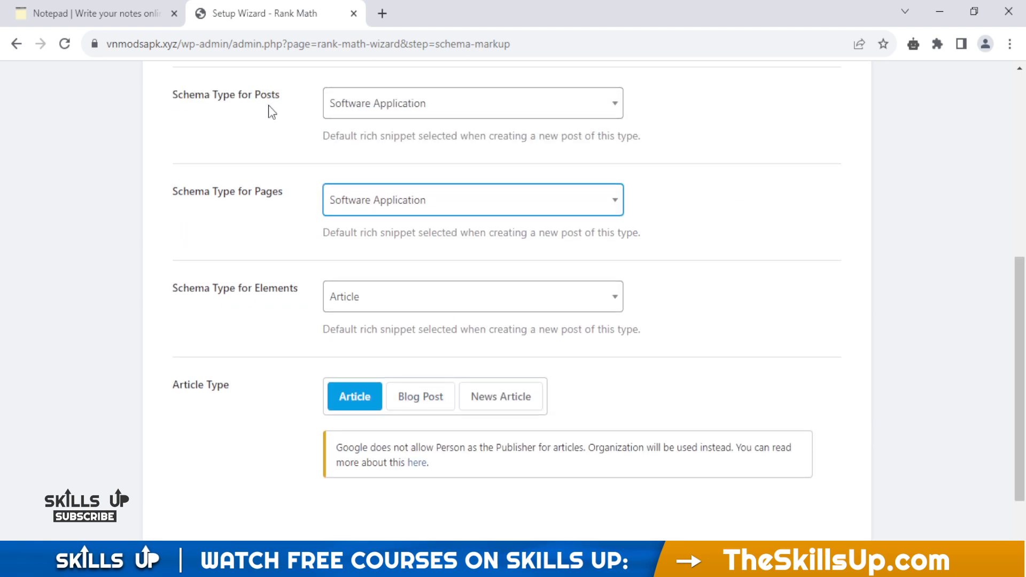
{"action": "scroll", "coordinate": [313, 231], "scroll_direction": "down", "scroll_amount": 2}
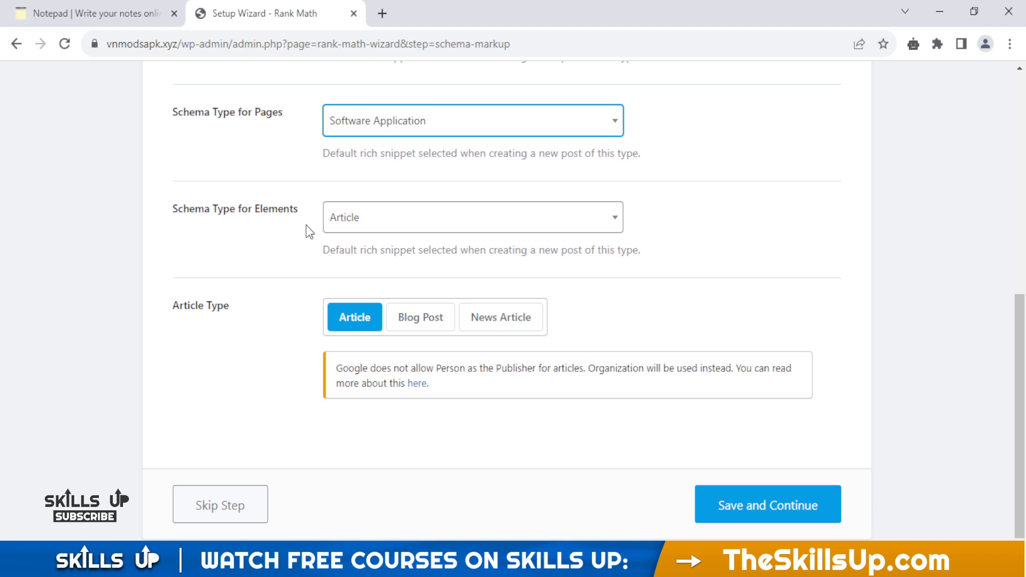
{"action": "left_click", "coordinate": [458, 221]}
{"action": "scroll", "coordinate": [493, 340], "scroll_direction": "down", "scroll_amount": 5}
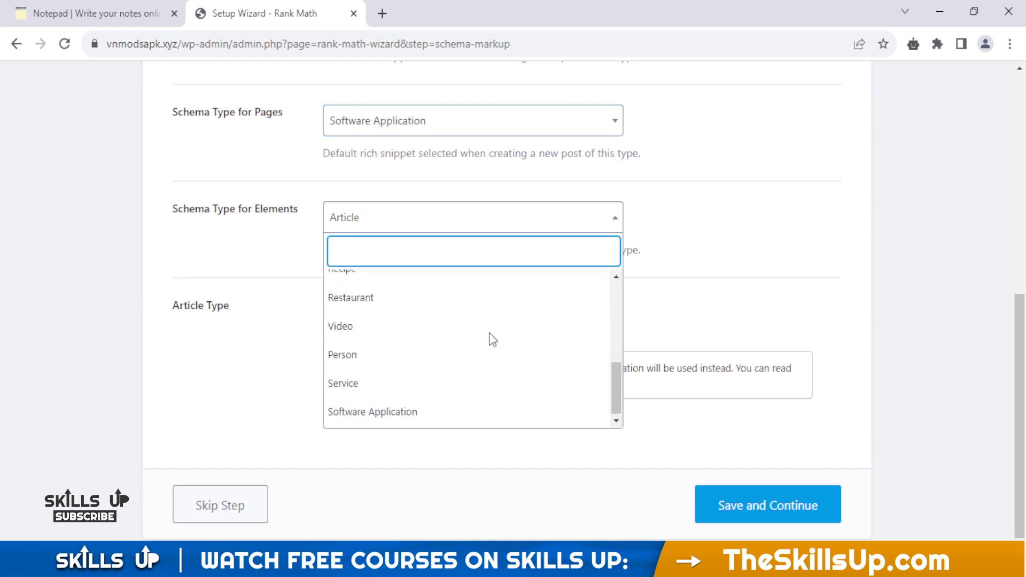
{"action": "left_click", "coordinate": [423, 413]}
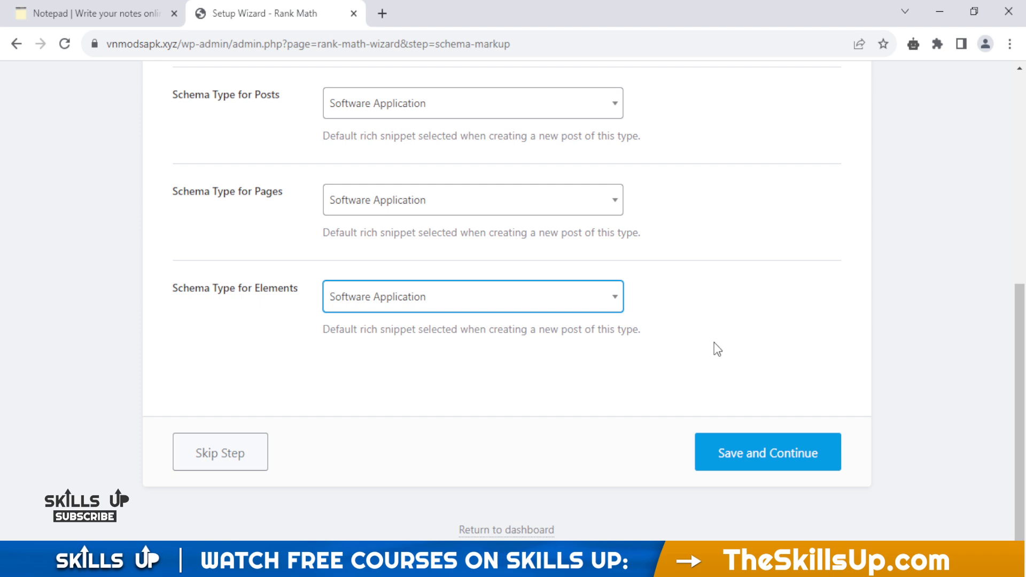
{"action": "left_click", "coordinate": [771, 465]}
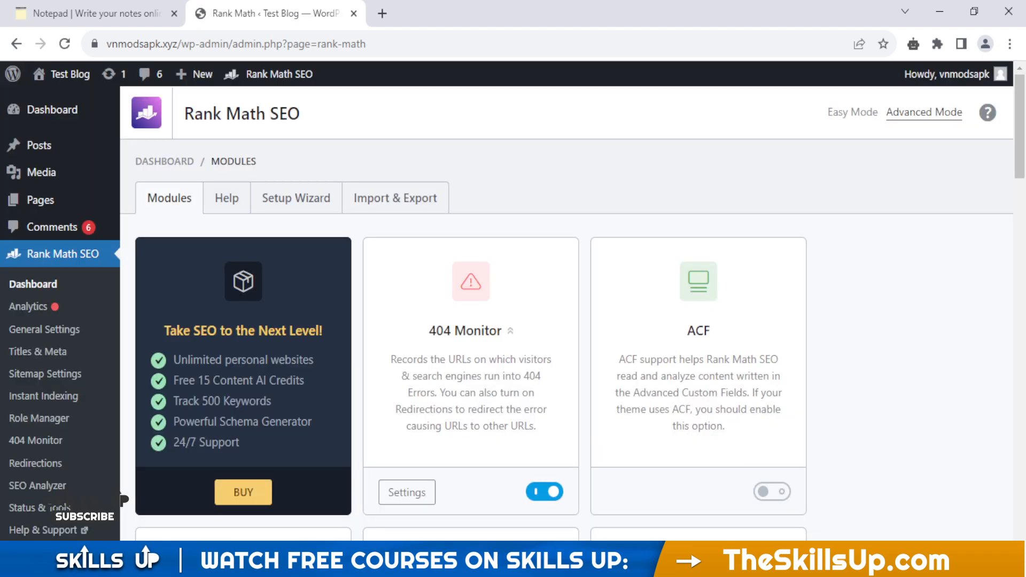
Look through the modules available on the Rank Math SEO dashboard.
{"action": "scroll", "coordinate": [711, 276], "scroll_direction": "down", "scroll_amount": 2}
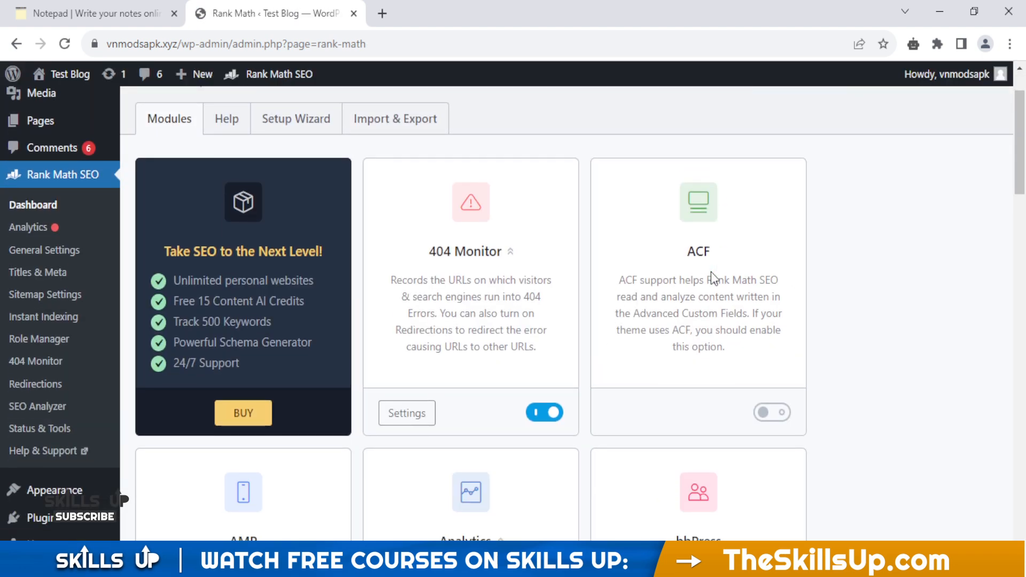